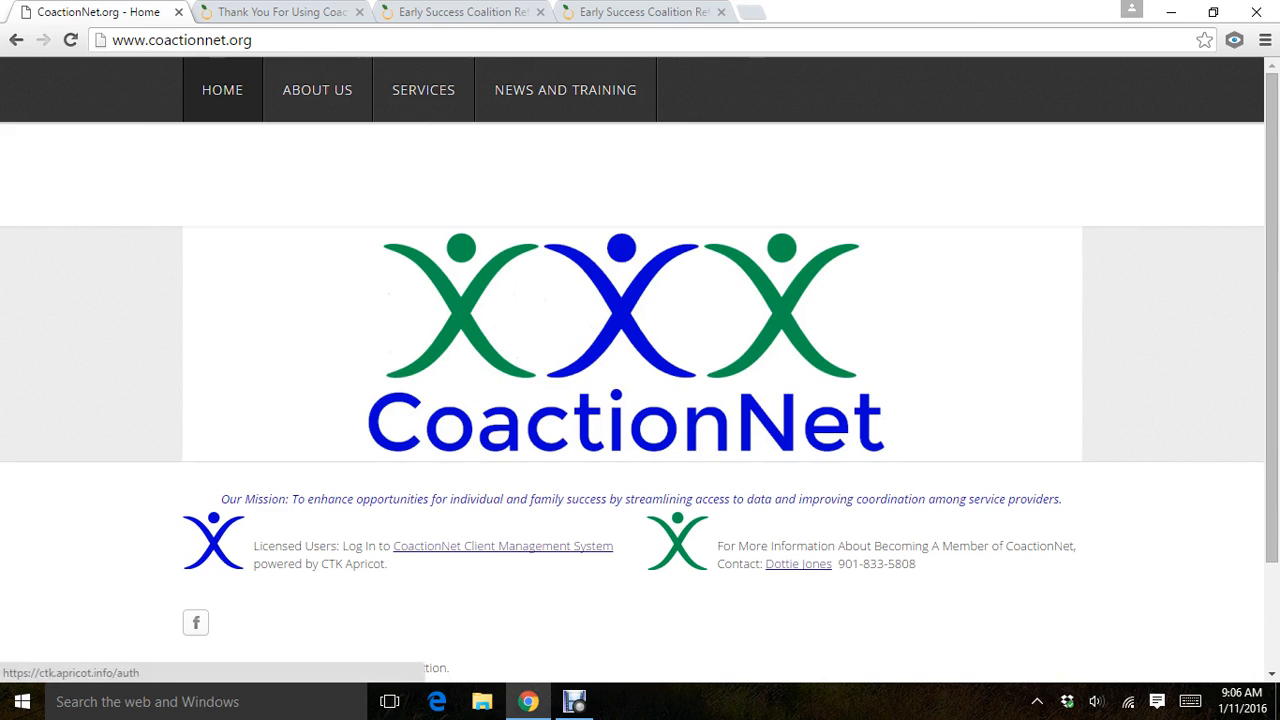
# Switch to the Apricot site and start a new Early Success Coalition Referral Form record.
pyautogui.click(282, 12)
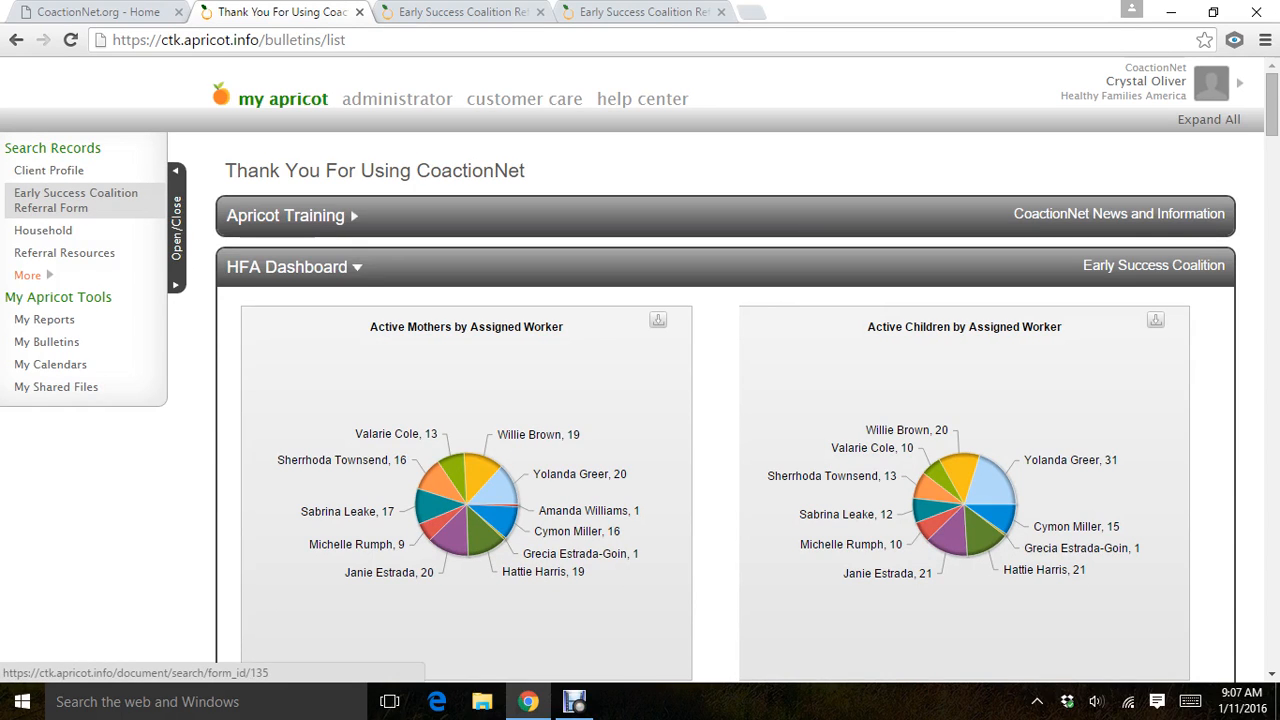
pyautogui.click(76, 200)
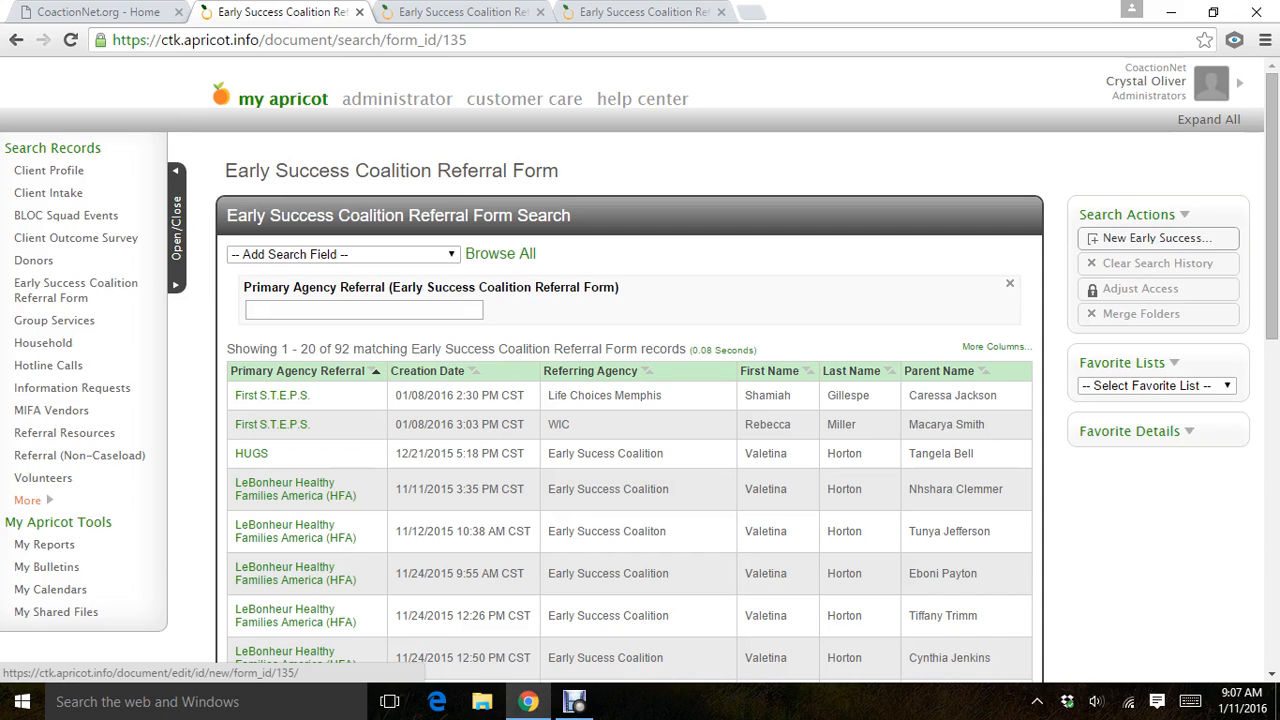
pyautogui.click(1157, 238)
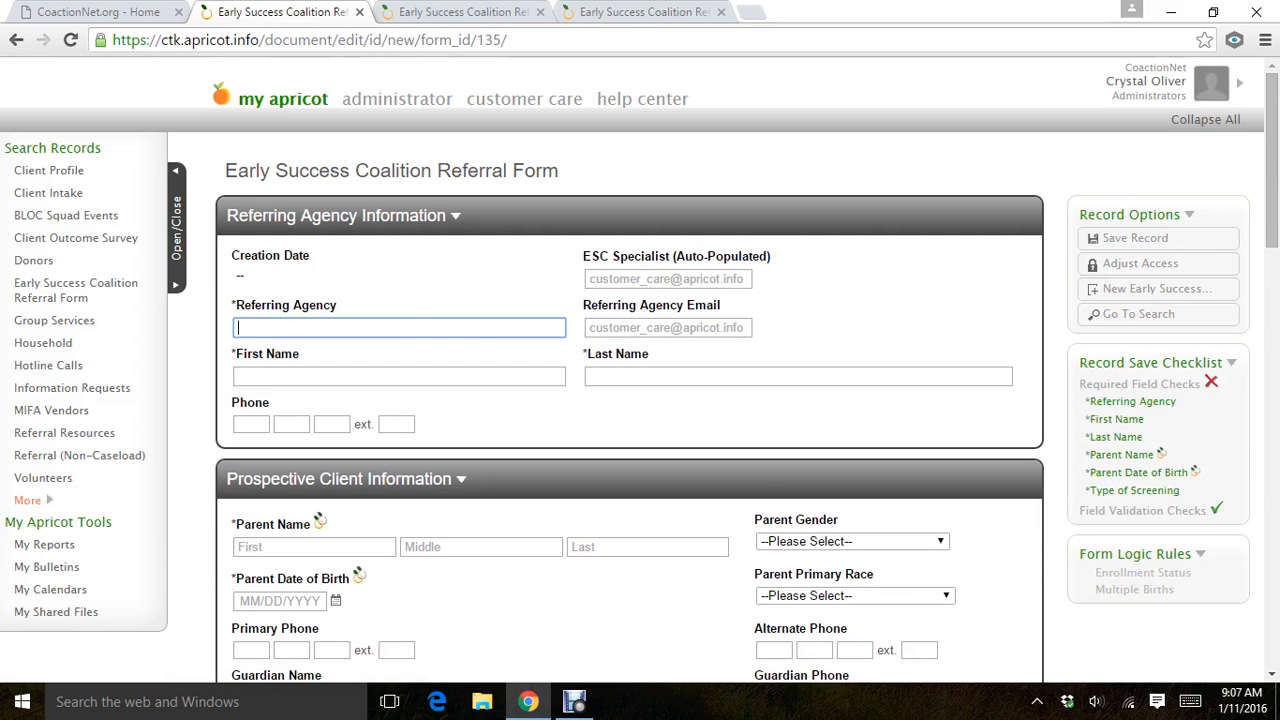
# Enter ABC Agency as the referring agency.
pyautogui.write('ABC')
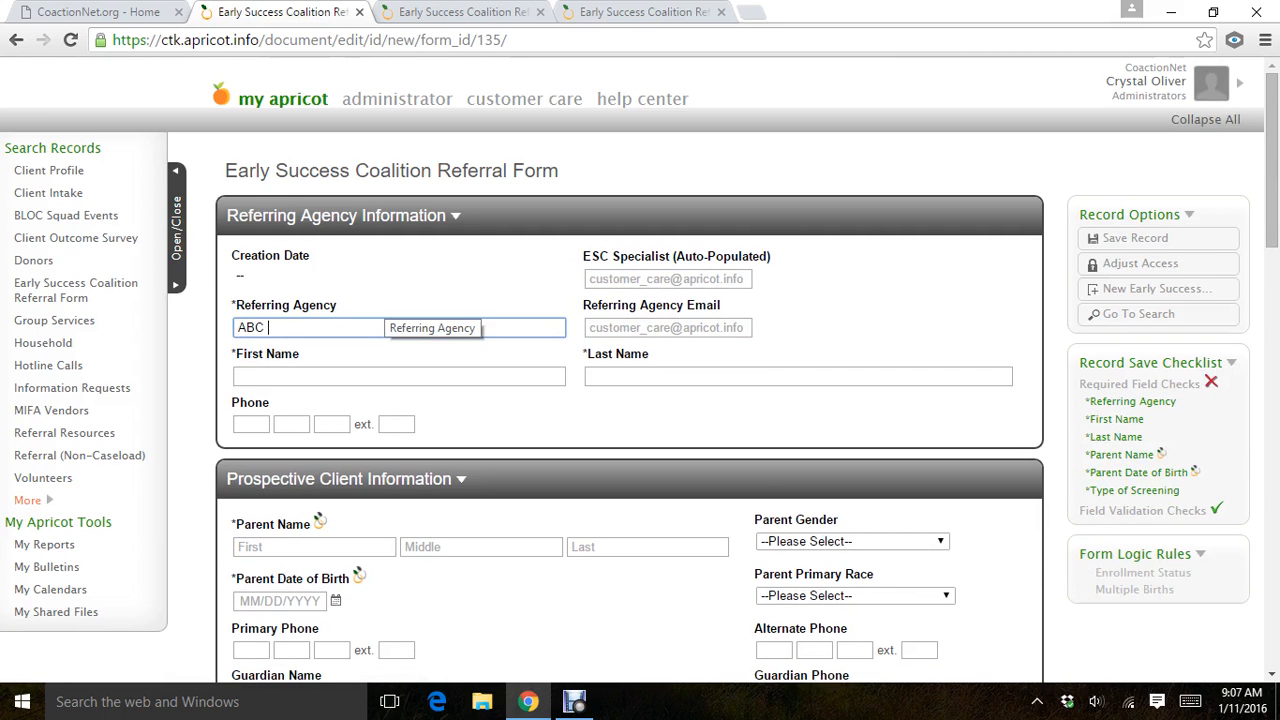
pyautogui.write(' Chilcar Ce')
pyautogui.press('BackSpace')
pyautogui.press('BackSpace')
pyautogui.press('BackSpace')
pyautogui.press('BackSpace')
pyautogui.press('BackSpace')
pyautogui.press('BackSpace')
pyautogui.press('BackSpace')
pyautogui.press('BackSpace')
pyautogui.press('BackSpace')
pyautogui.press('BackSpace')
pyautogui.write('Agency')
pyautogui.press('Tab')
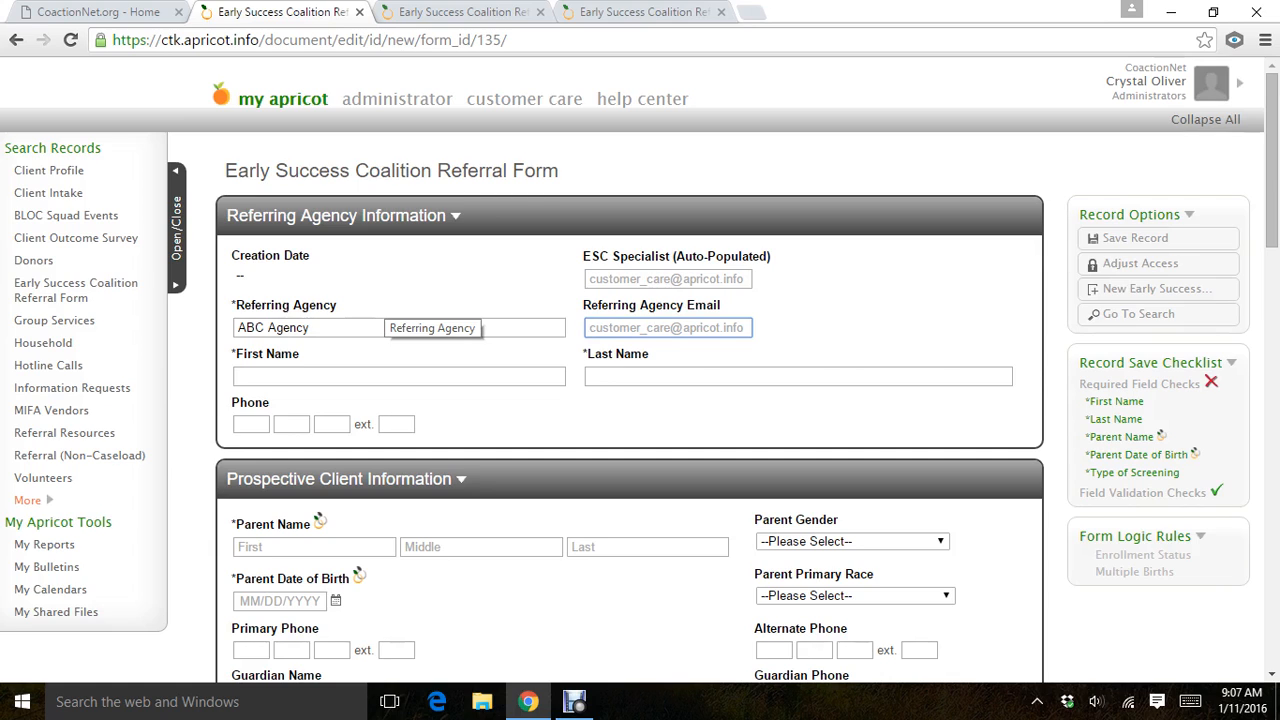
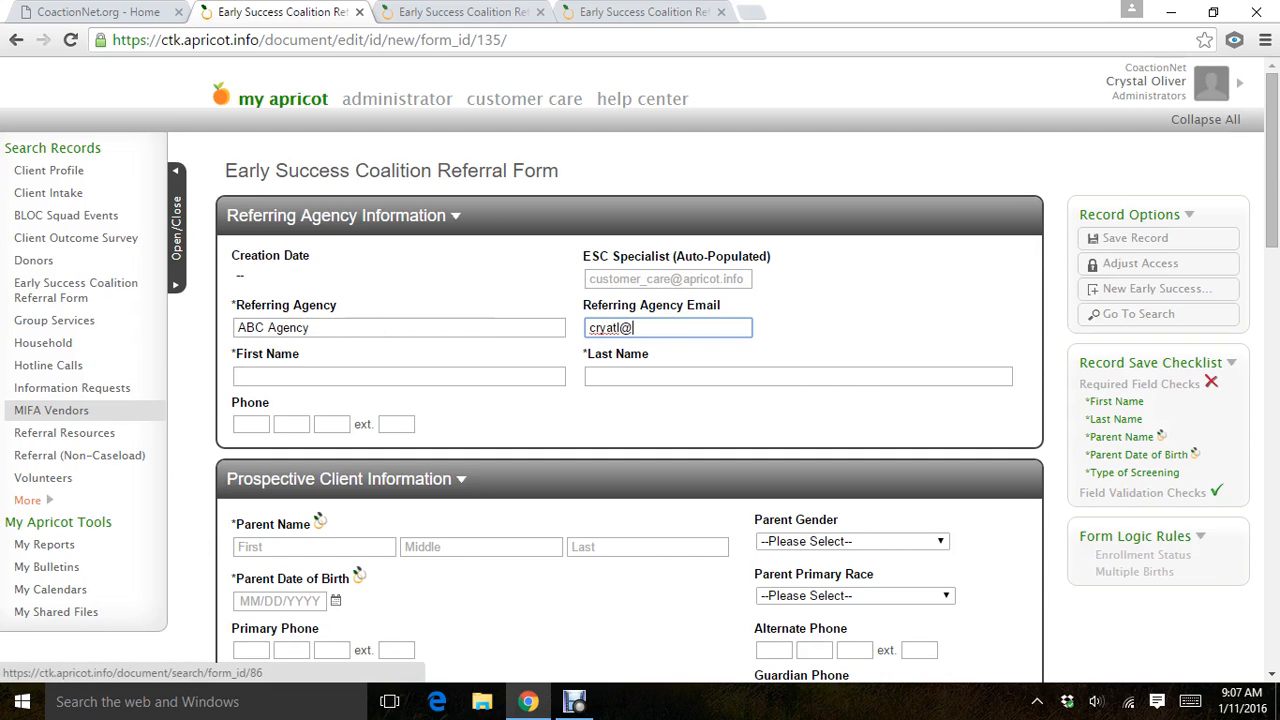
# Fill in the referring agency's e-mail and the referring person's first and last name.
pyautogui.press('Tab')
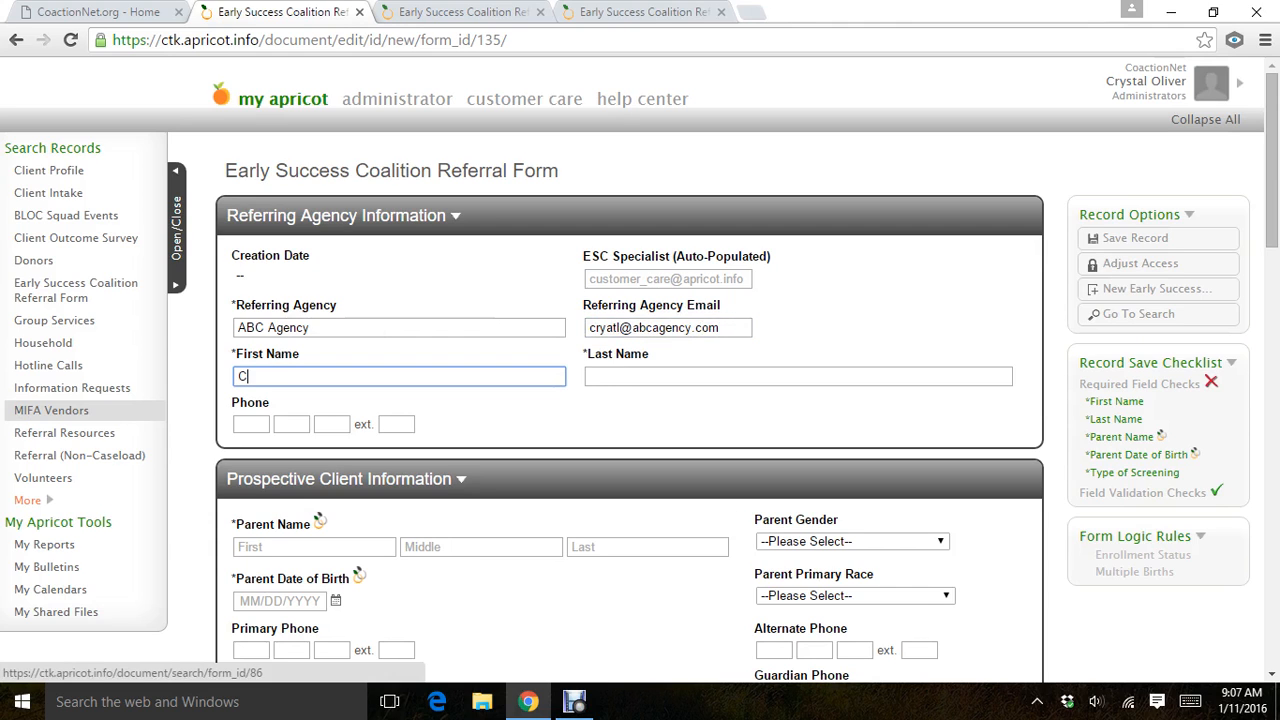
pyautogui.press('Tab')
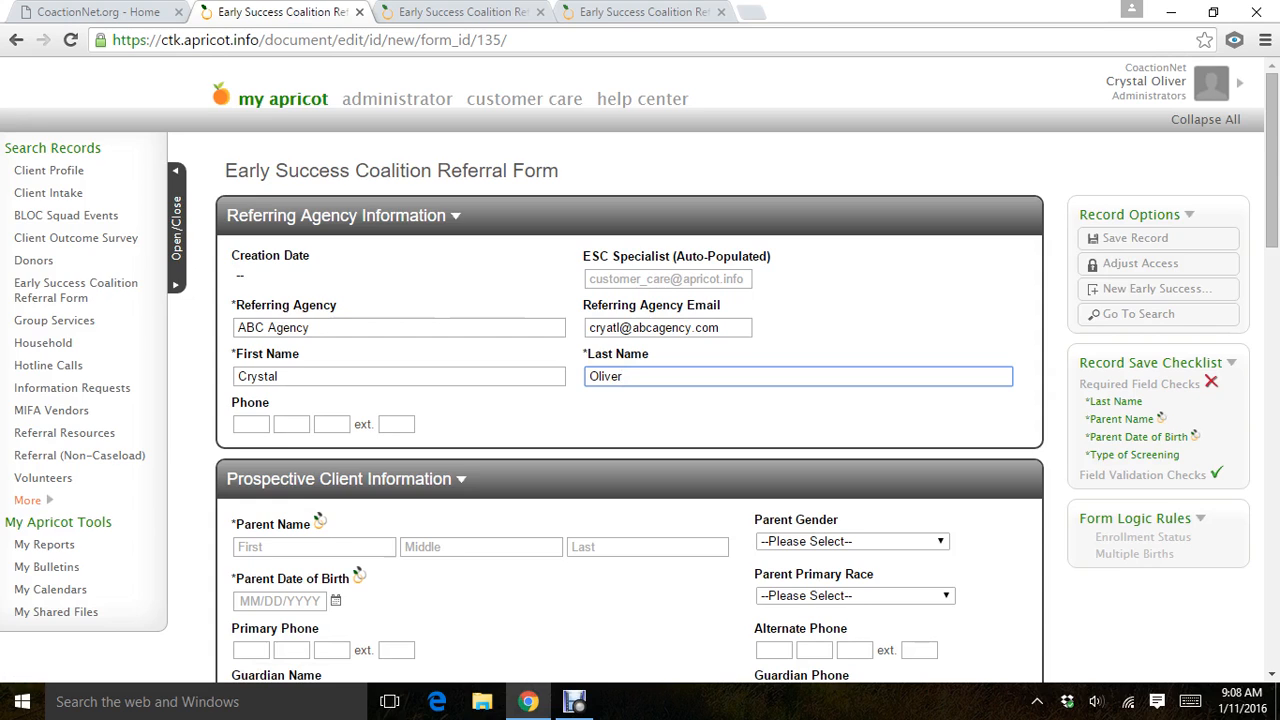
# Enter the referring agency's phone number with its extension.
pyautogui.click(251, 425)
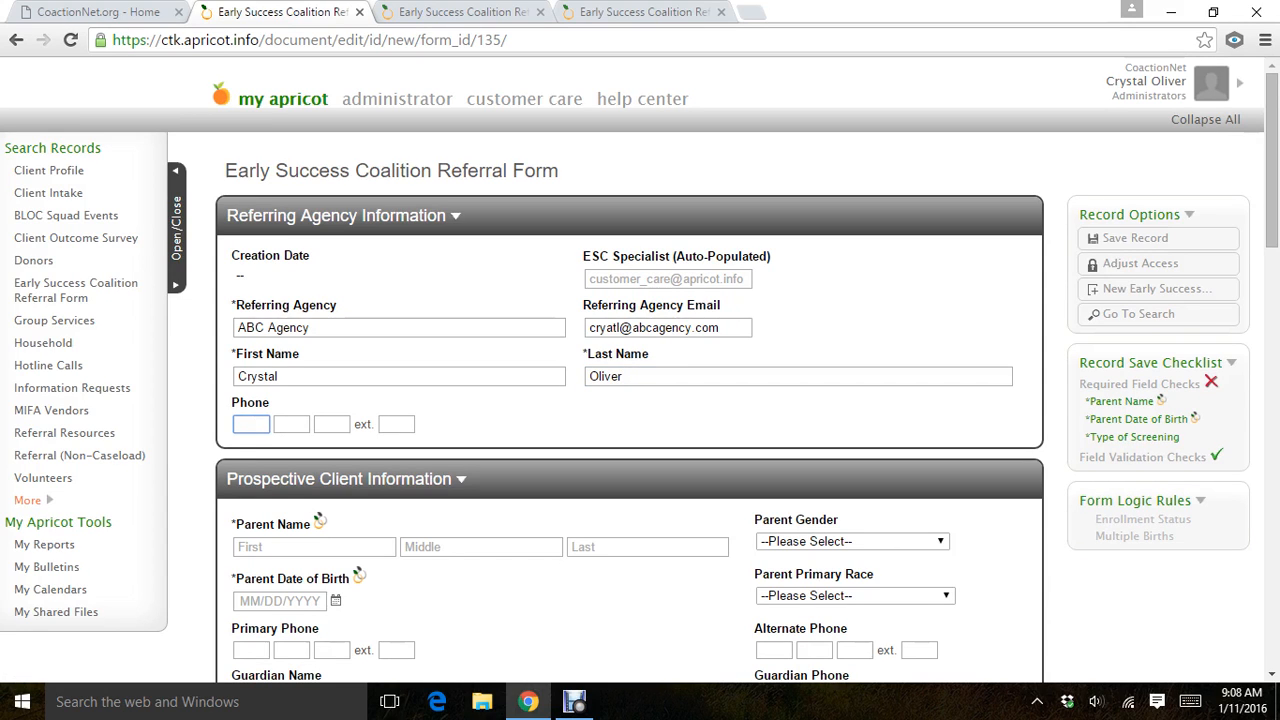
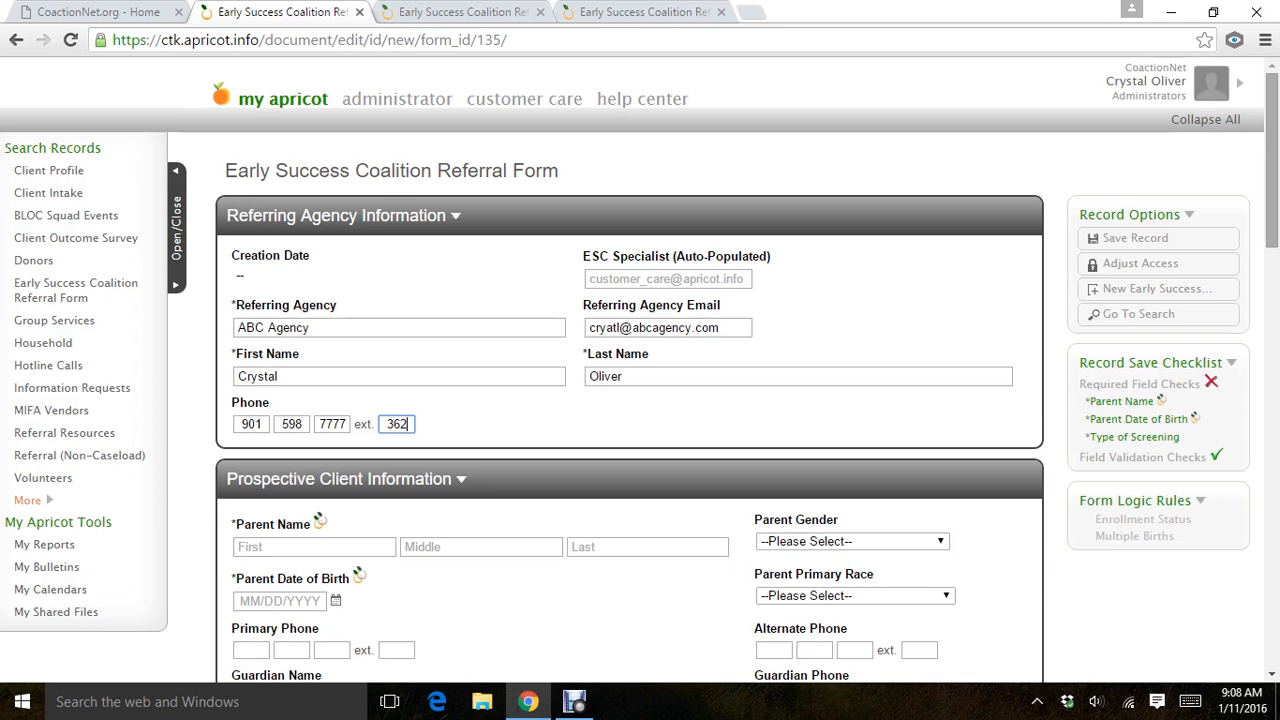
# Fill in the parent's first and last name under Prospective Client Information, leaving the middle name empty.
pyautogui.moveTo(1272, 160); pyautogui.dragTo(1272, 241)
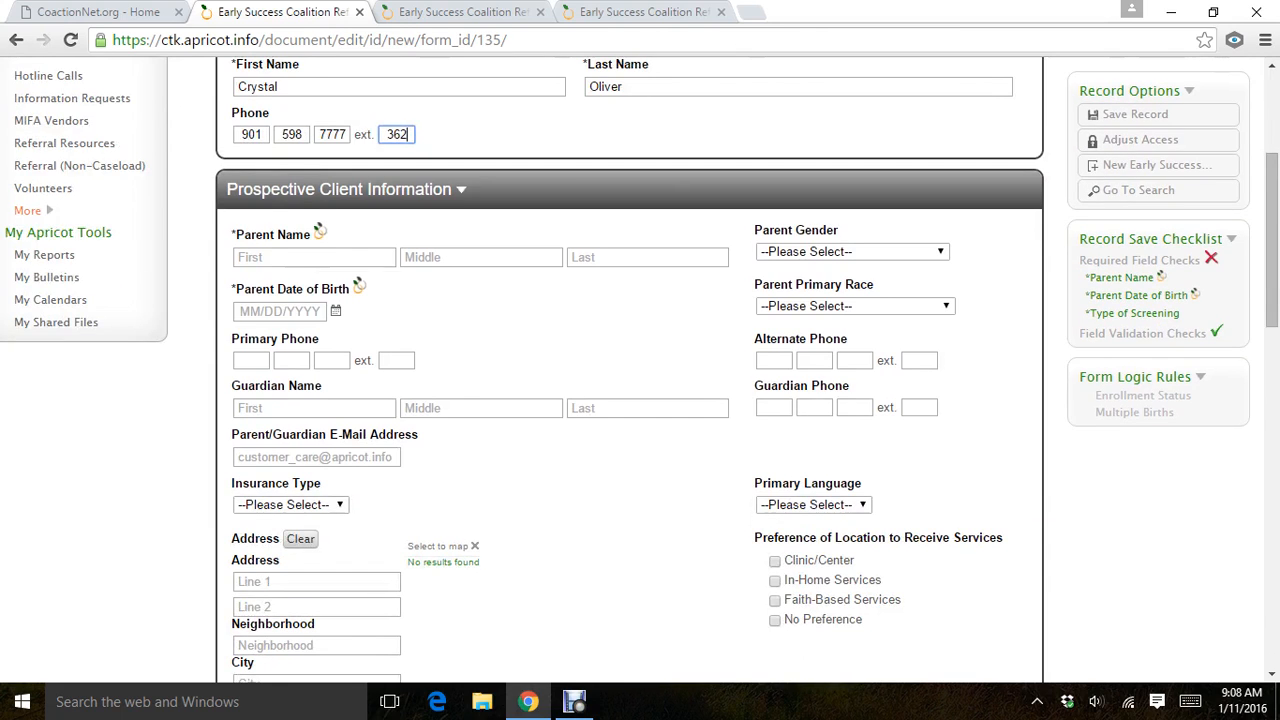
pyautogui.click(314, 257)
pyautogui.write('Hope')
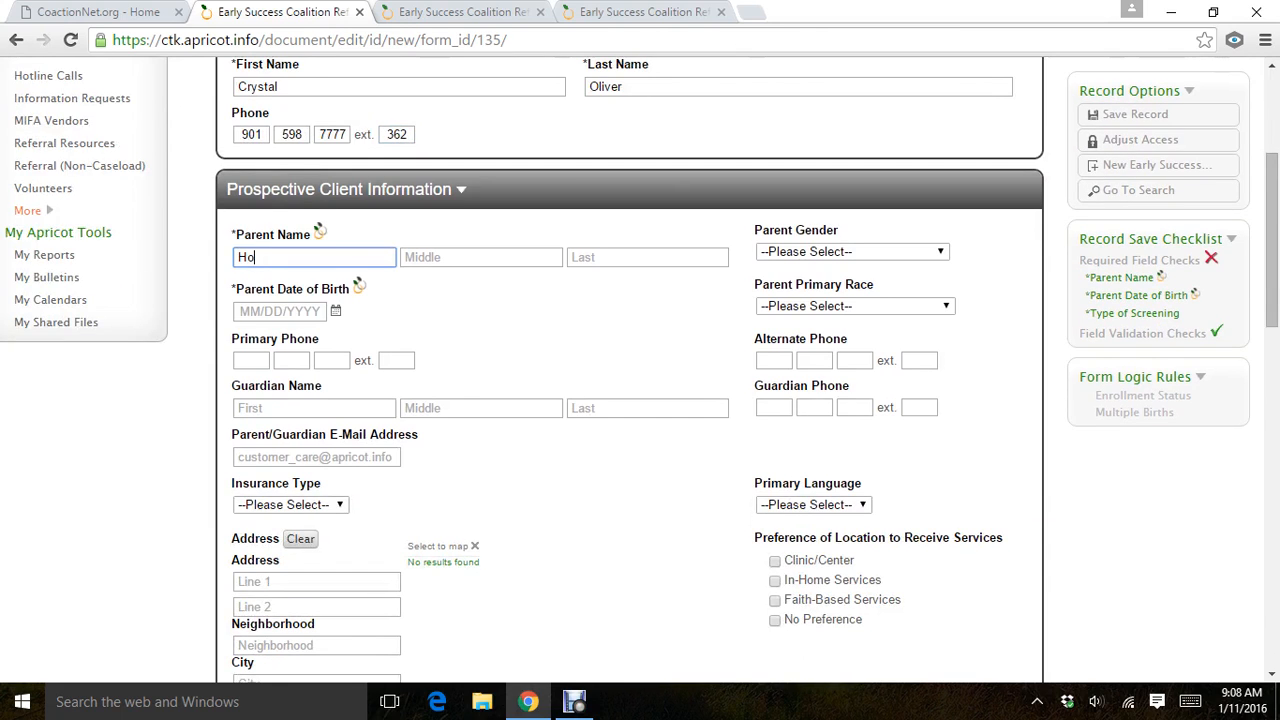
pyautogui.press('Tab')
pyautogui.press('Tab')
pyautogui.press('Tab')
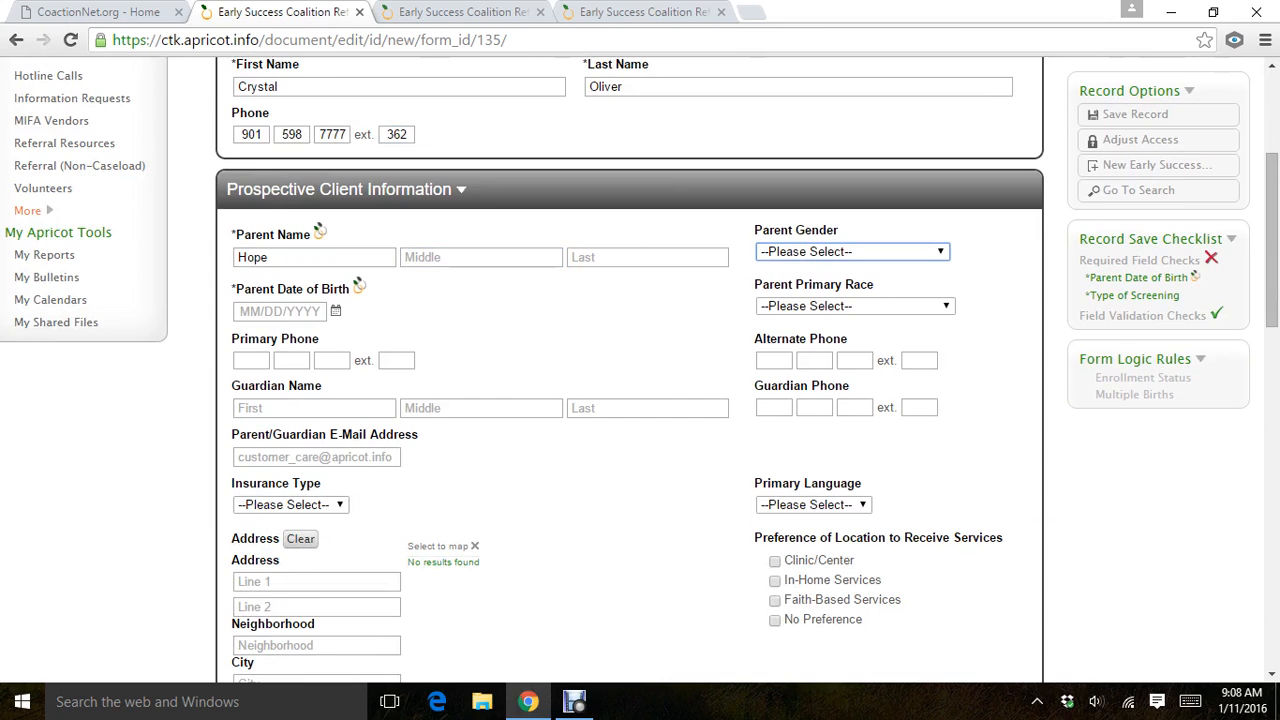
pyautogui.hotkey('shift', 'Tab')
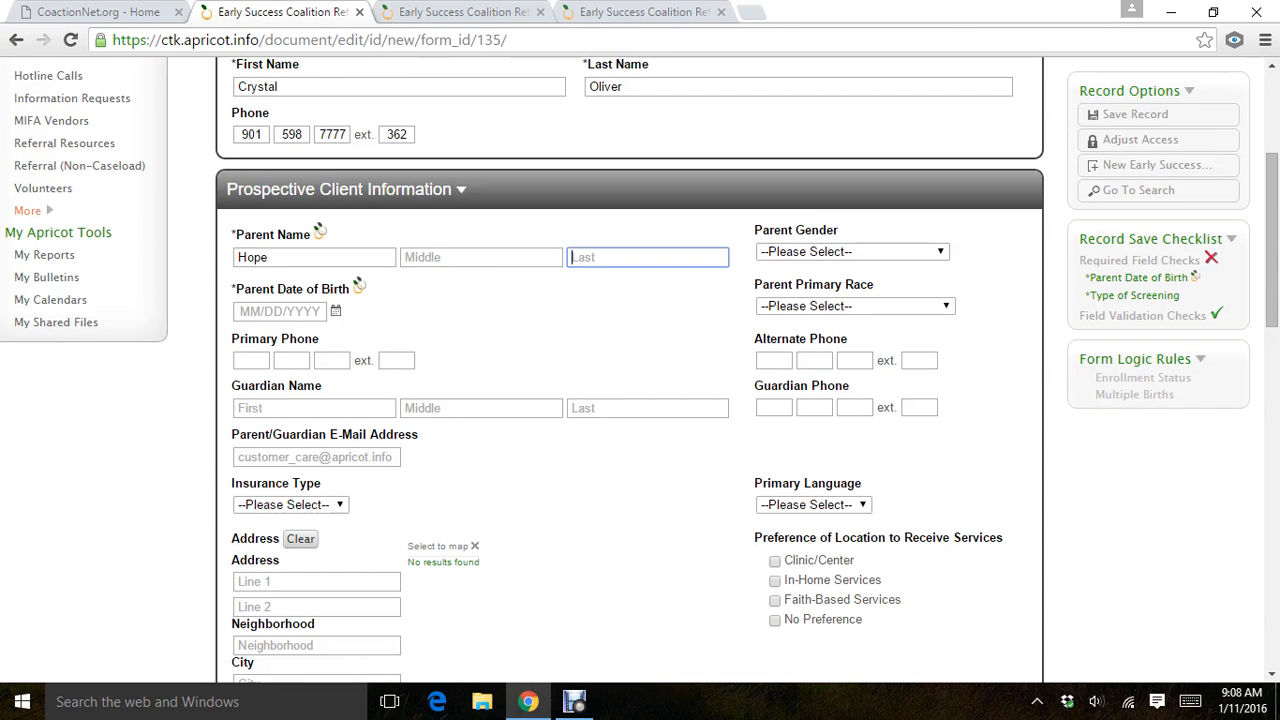
pyautogui.write('Client')
pyautogui.press('Tab')
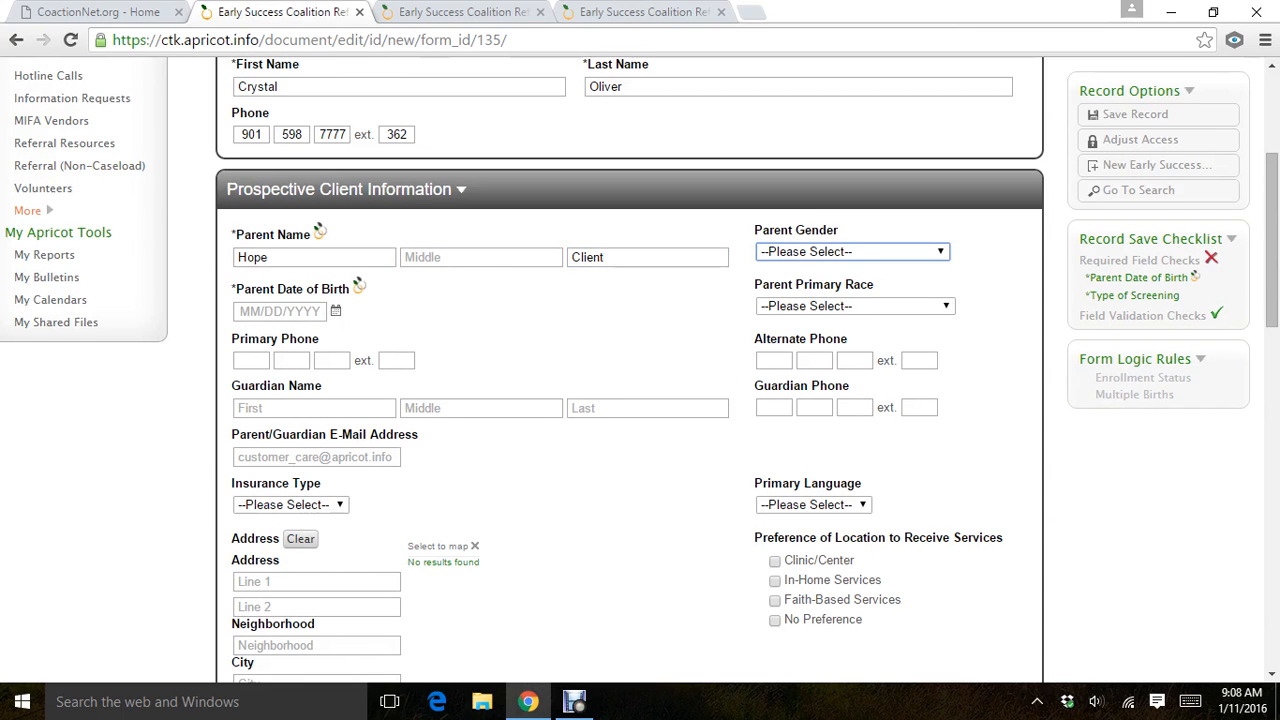
# Set the parent's gender to Female and enter the parent's date of birth.
pyautogui.hotkey('alt', 'Down')
pyautogui.press('Down')
pyautogui.press('Down')
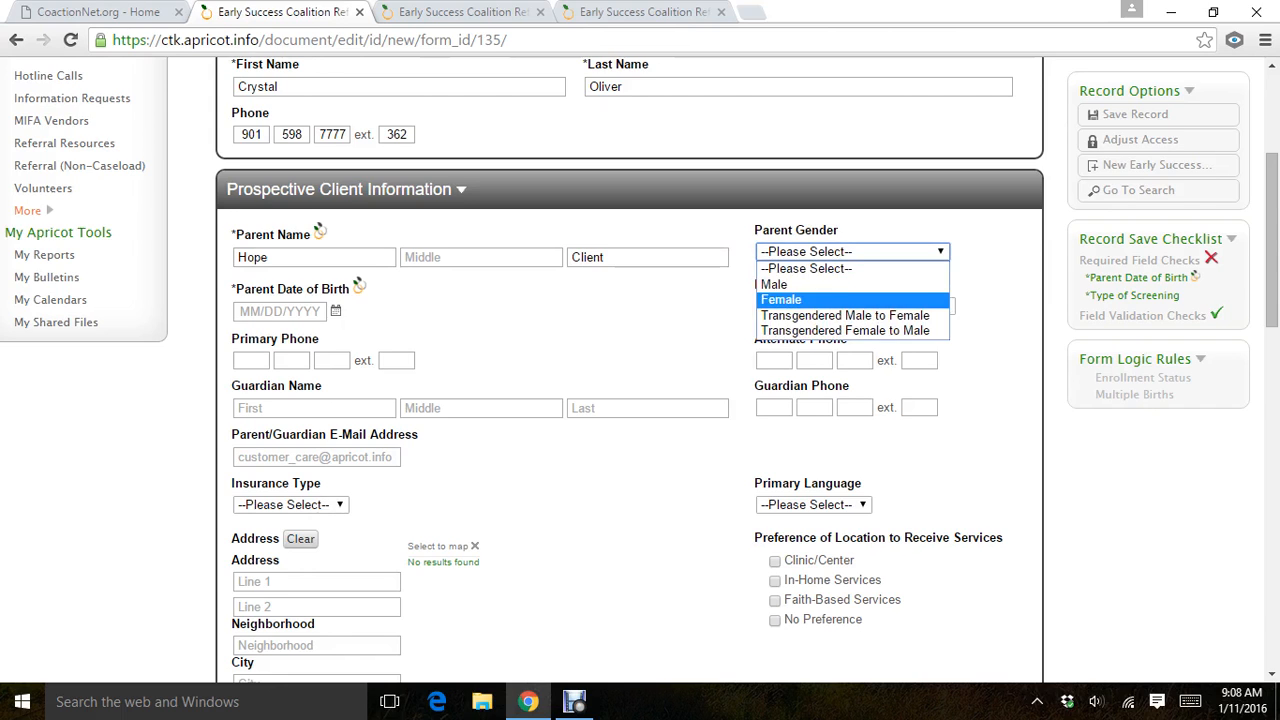
pyautogui.press('Return')
pyautogui.press('Tab')
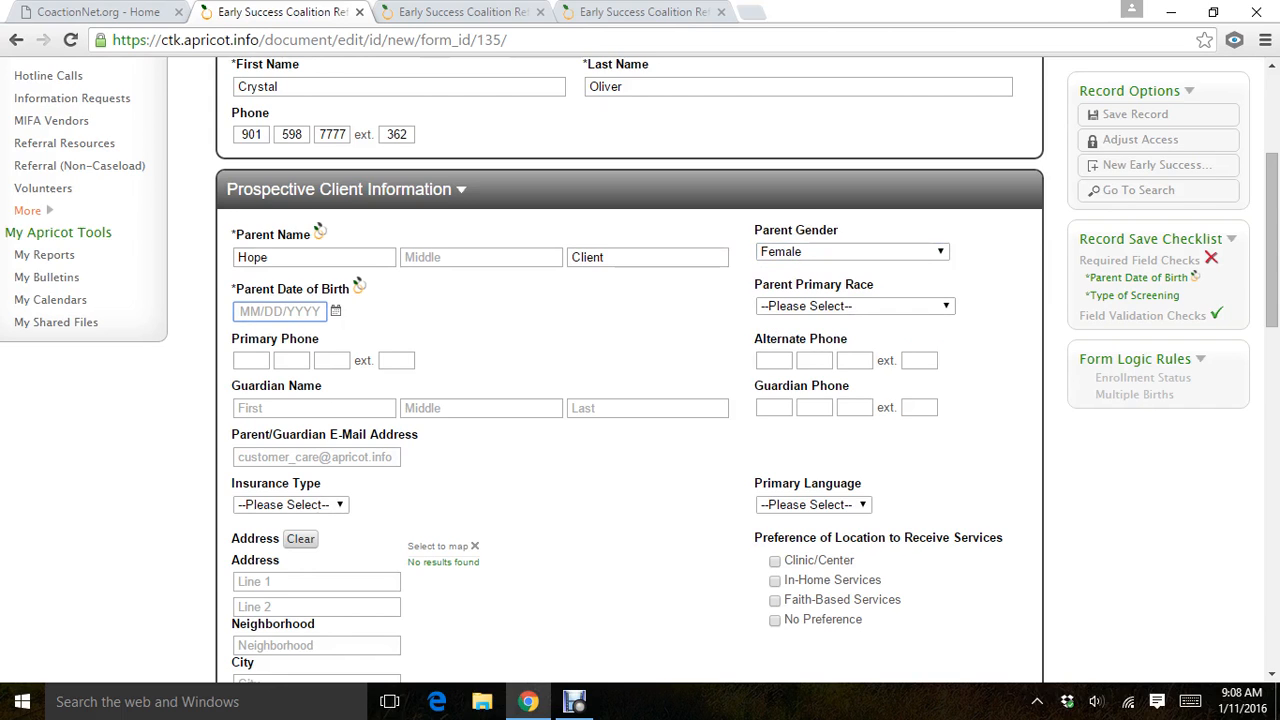
pyautogui.write('09/27/1980')
pyautogui.press('Tab')
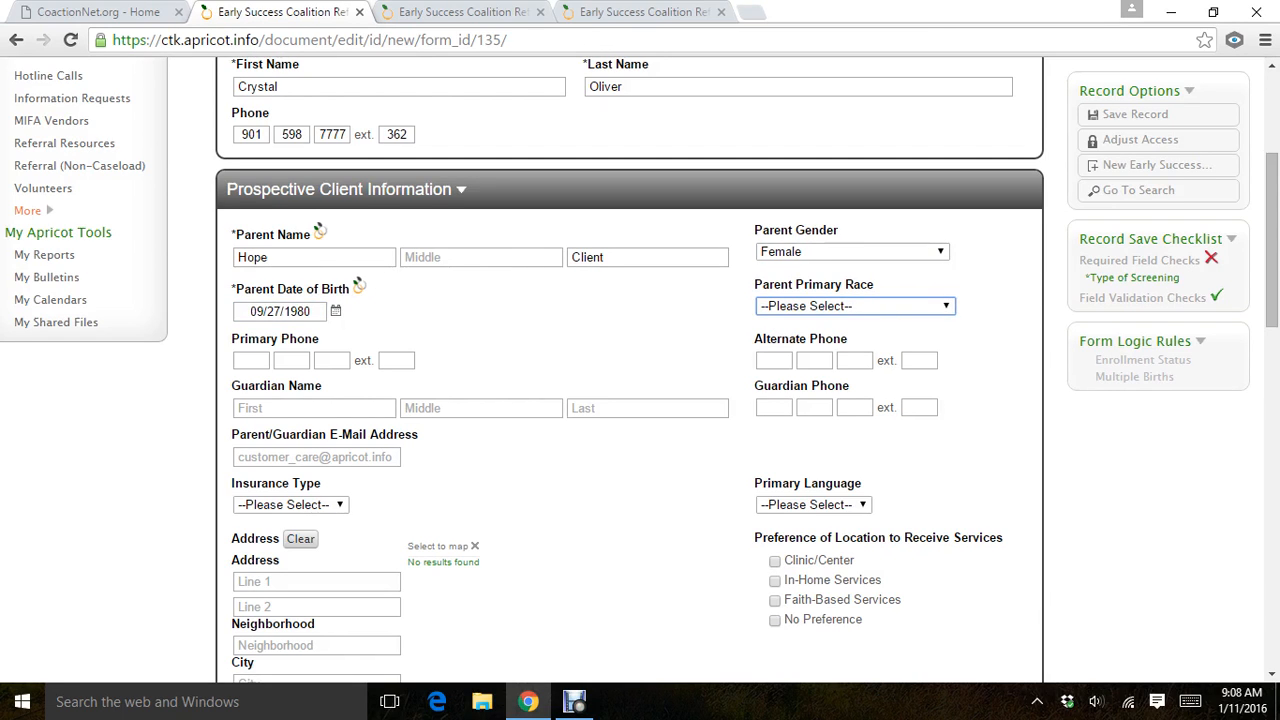
pyautogui.hotkey('alt', 'Down')
pyautogui.press('Down')
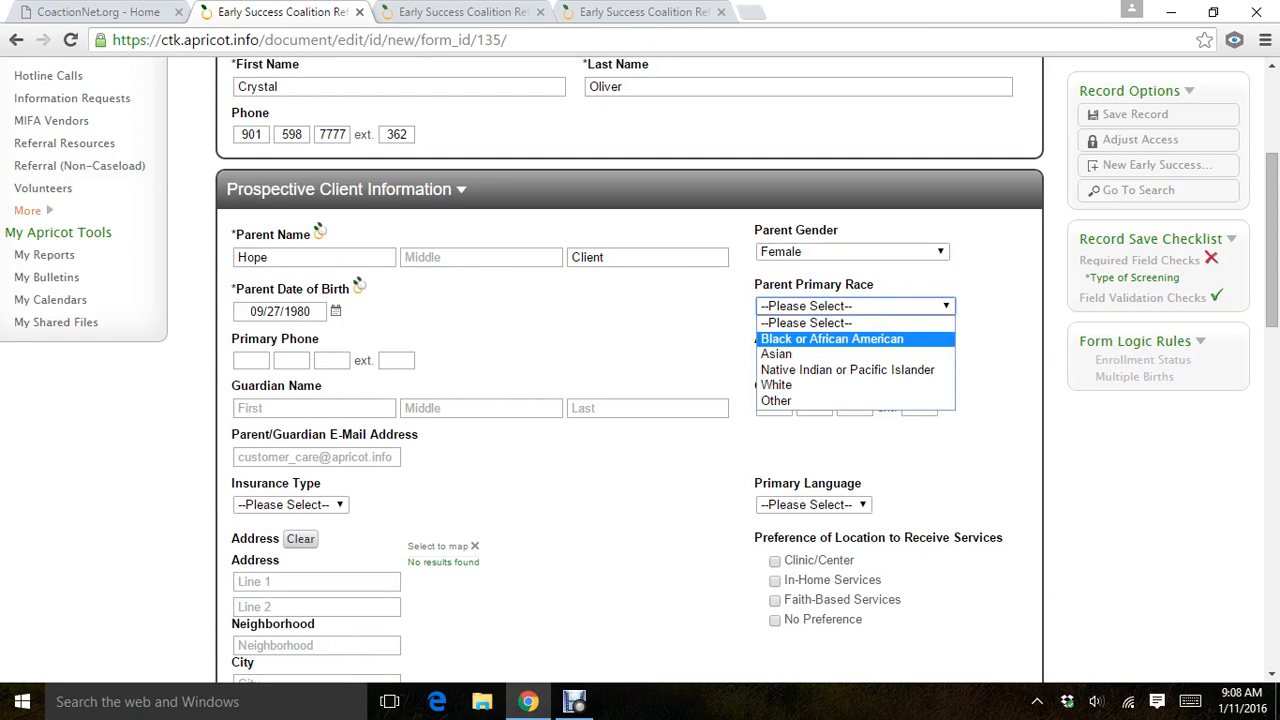
pyautogui.press('Up')
pyautogui.press('Return')
pyautogui.press('Tab')
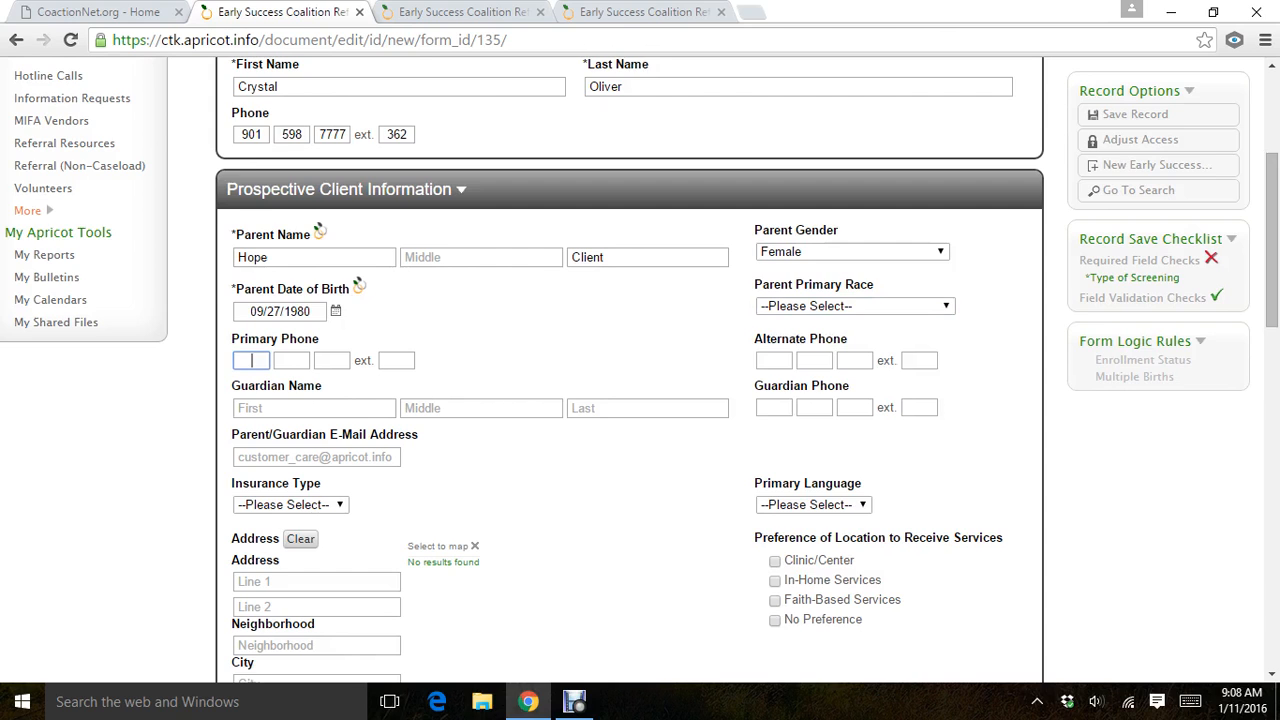
pyautogui.hotkey('shift', 'Tab')
# Set the parent's primary race to Black or African American.
pyautogui.hotkey('alt', 'Down')
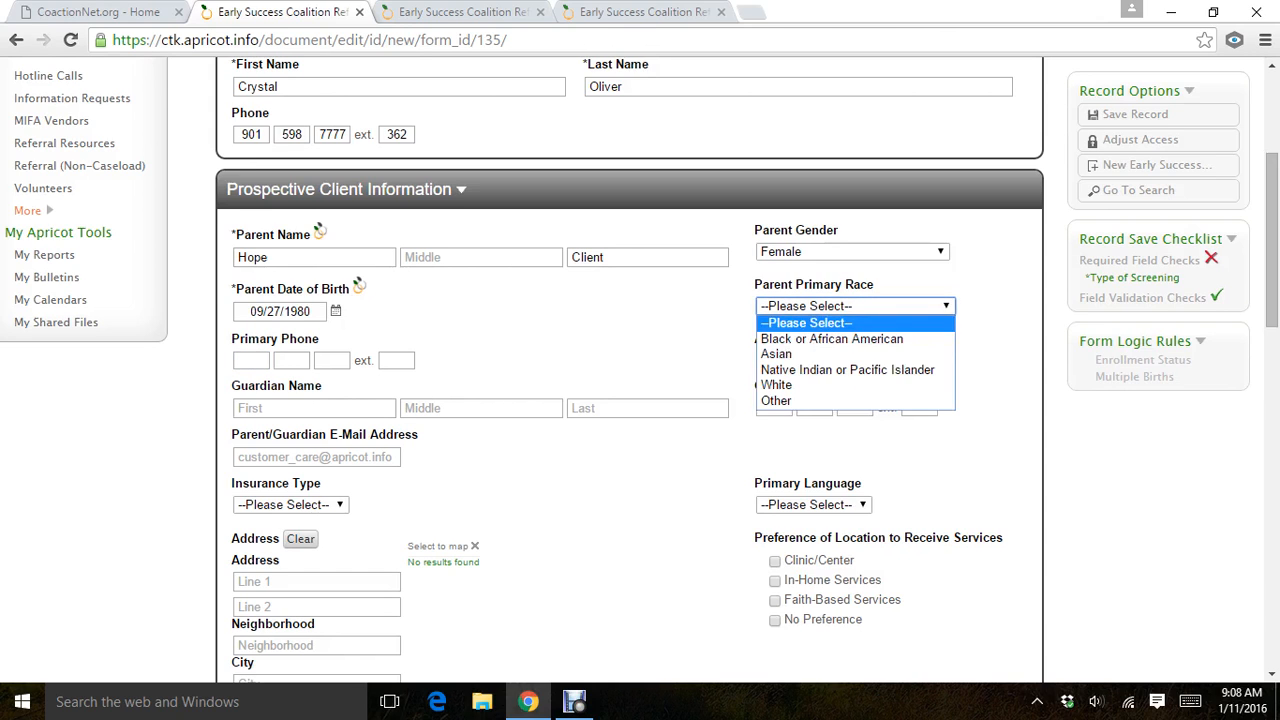
pyautogui.press('Down')
pyautogui.press('Return')
pyautogui.press('Tab')
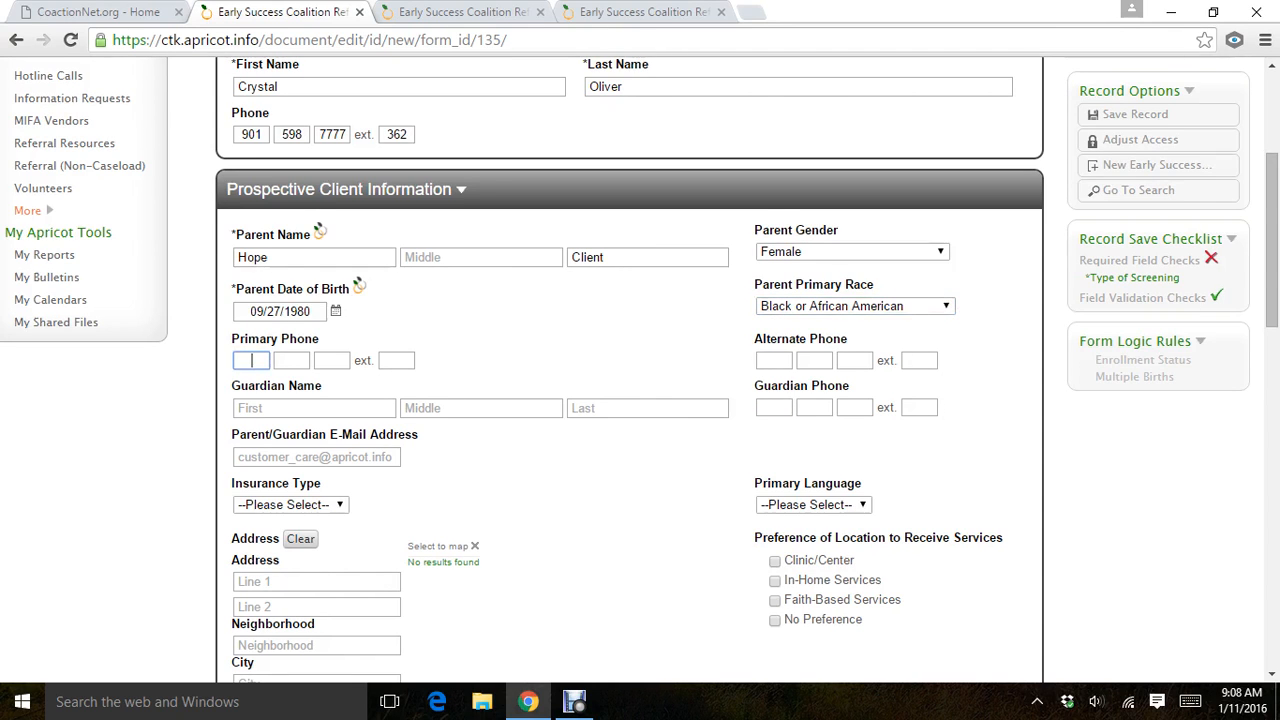
# Enter the parent's primary and alternate phone numbers without extensions.
pyautogui.write('901 555 7777')
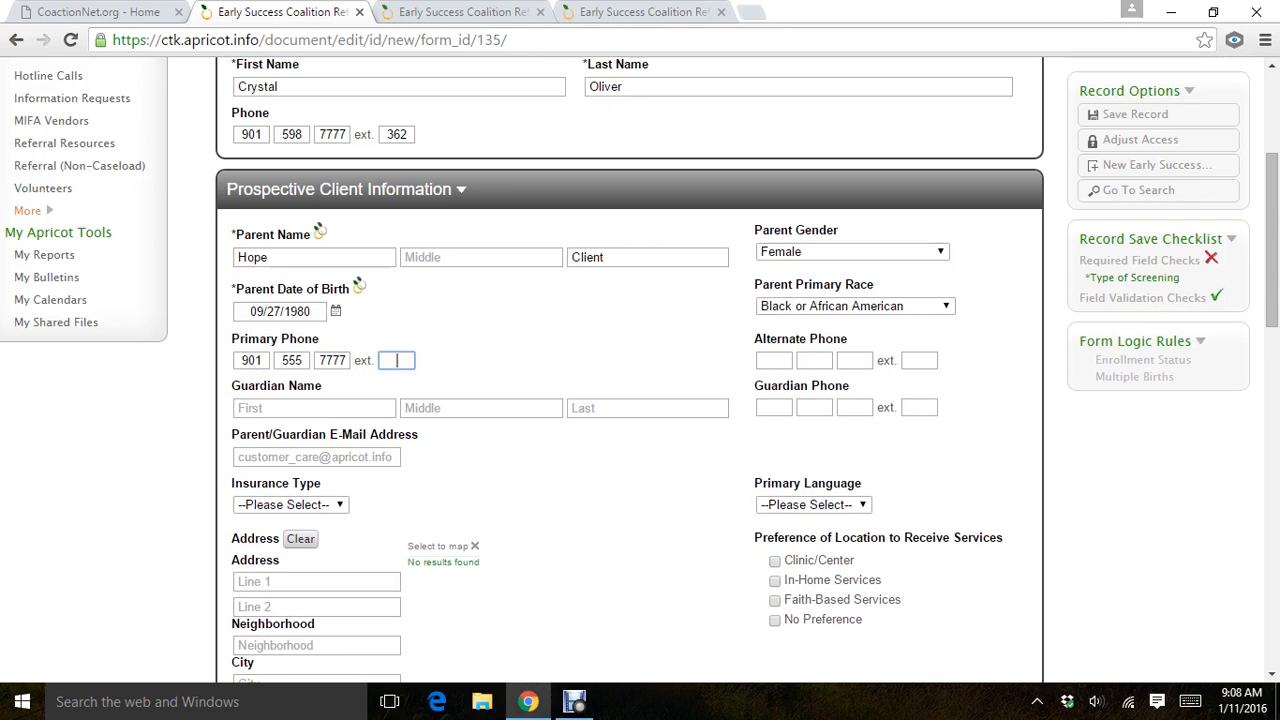
pyautogui.press('Tab')
pyautogui.write('901 777 8888')
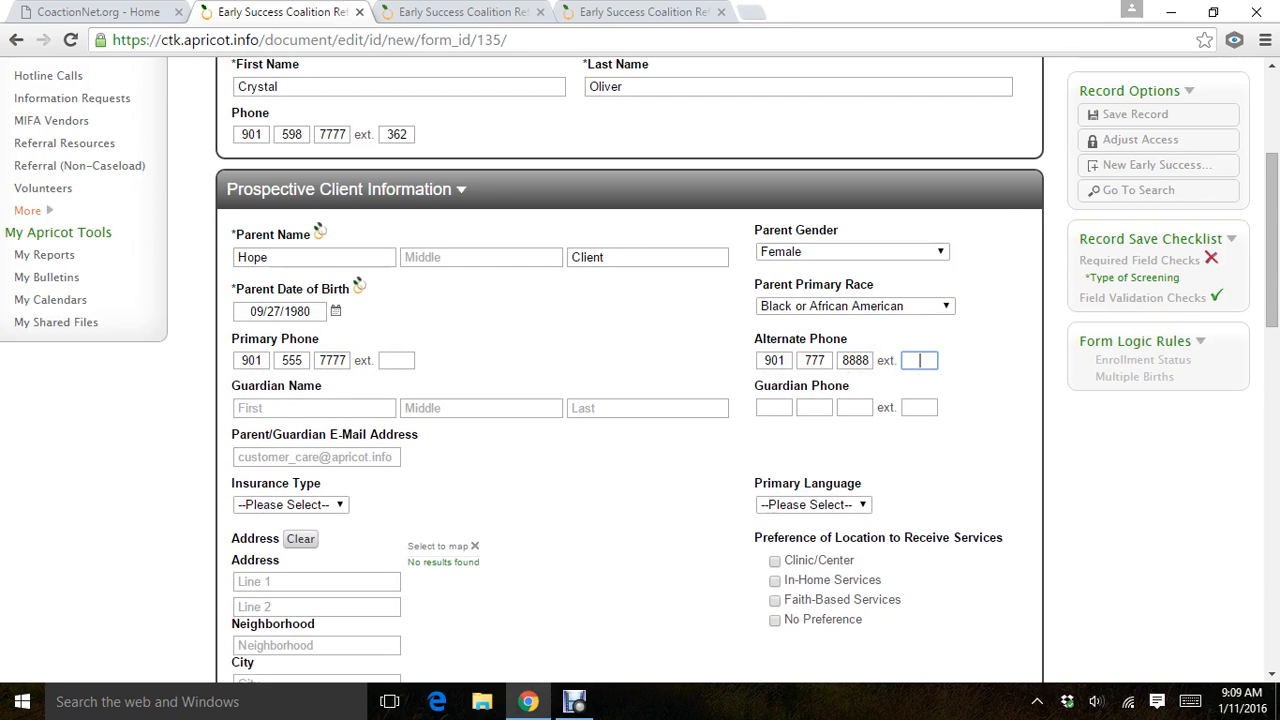
# Fill in the guardian's first and last name and the guardian's phone number.
pyautogui.press('Tab')
pyautogui.press('Tab')
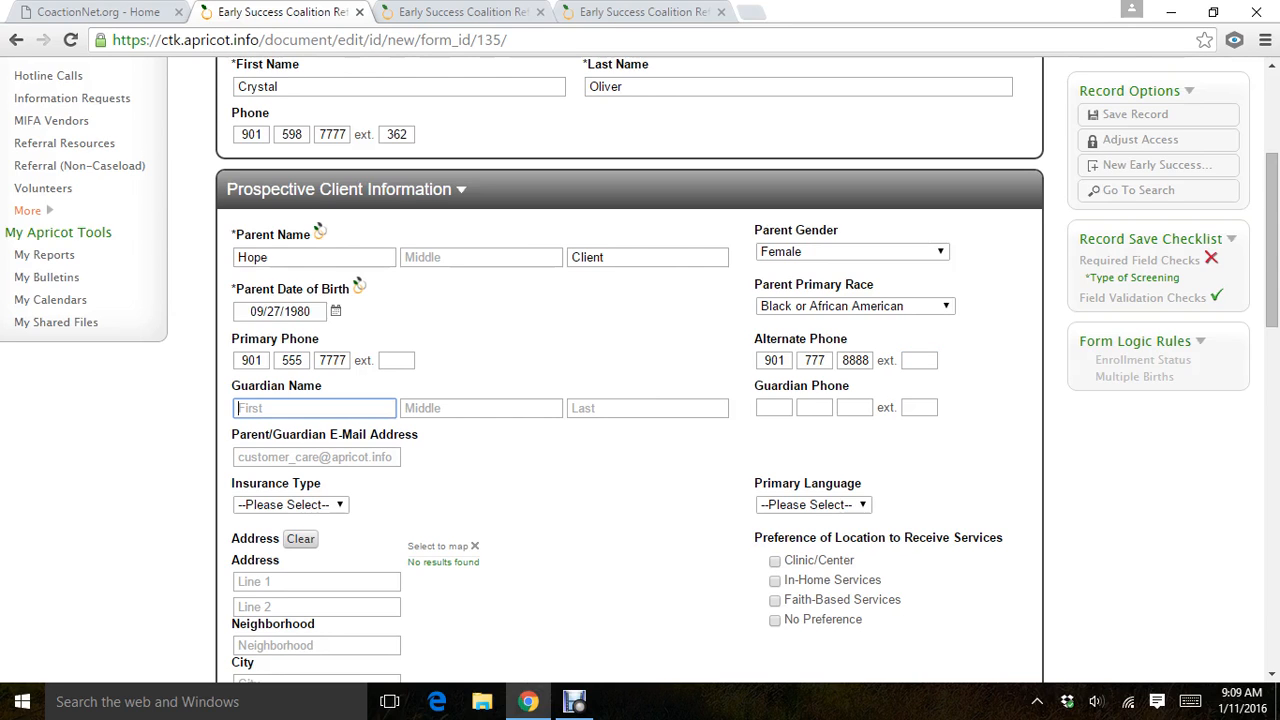
pyautogui.write('Love')
pyautogui.press('Tab')
pyautogui.press('Tab')
pyautogui.write('Cl')
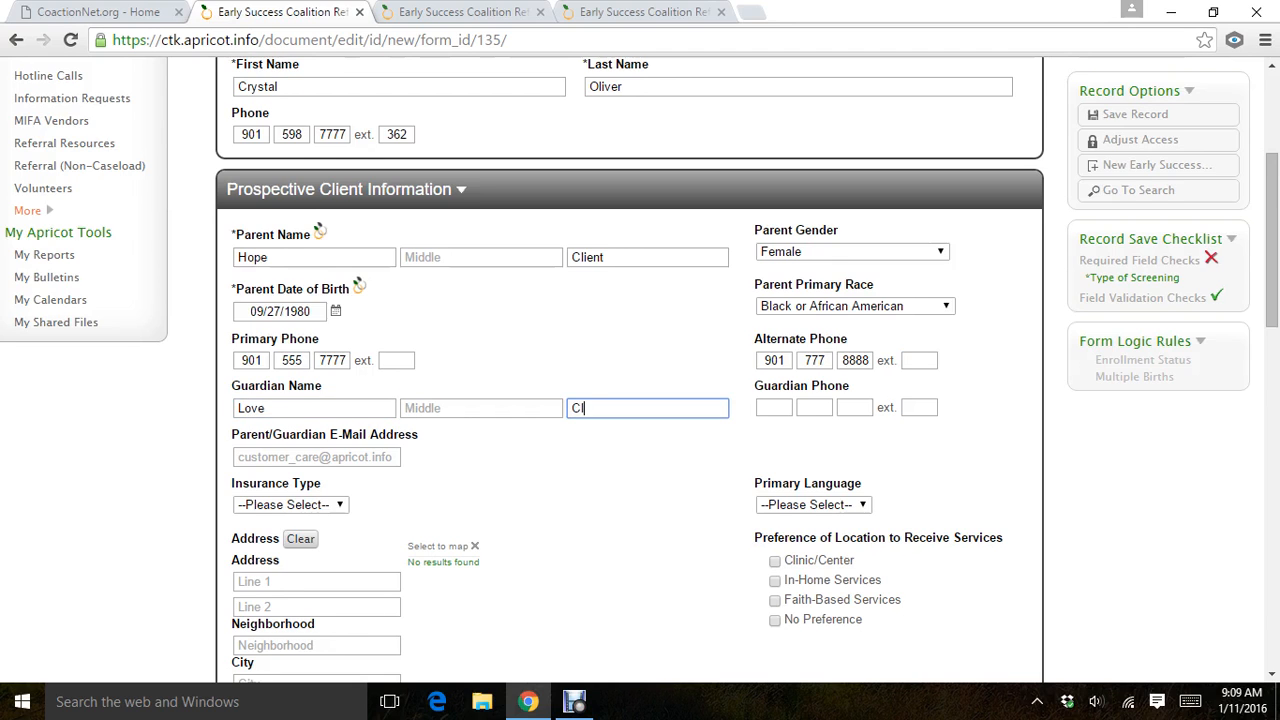
pyautogui.write('ient')
pyautogui.press('Tab')
pyautogui.write('901 ')
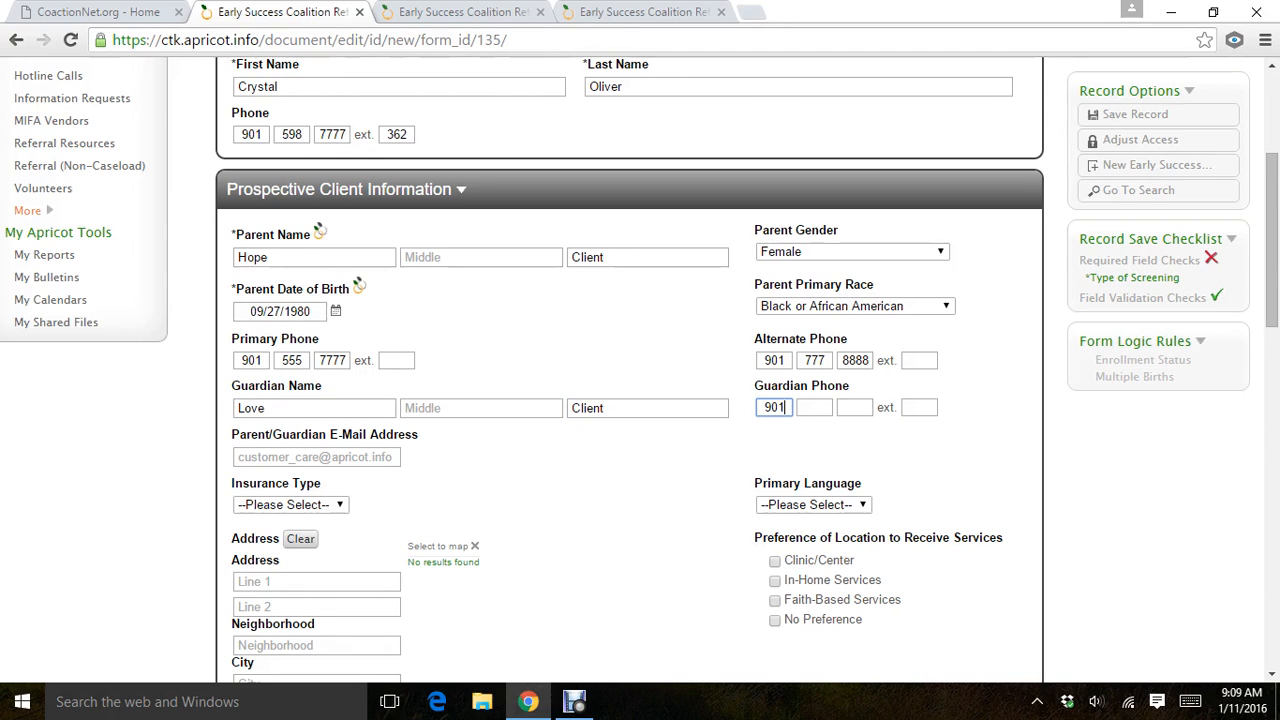
pyautogui.write('888')
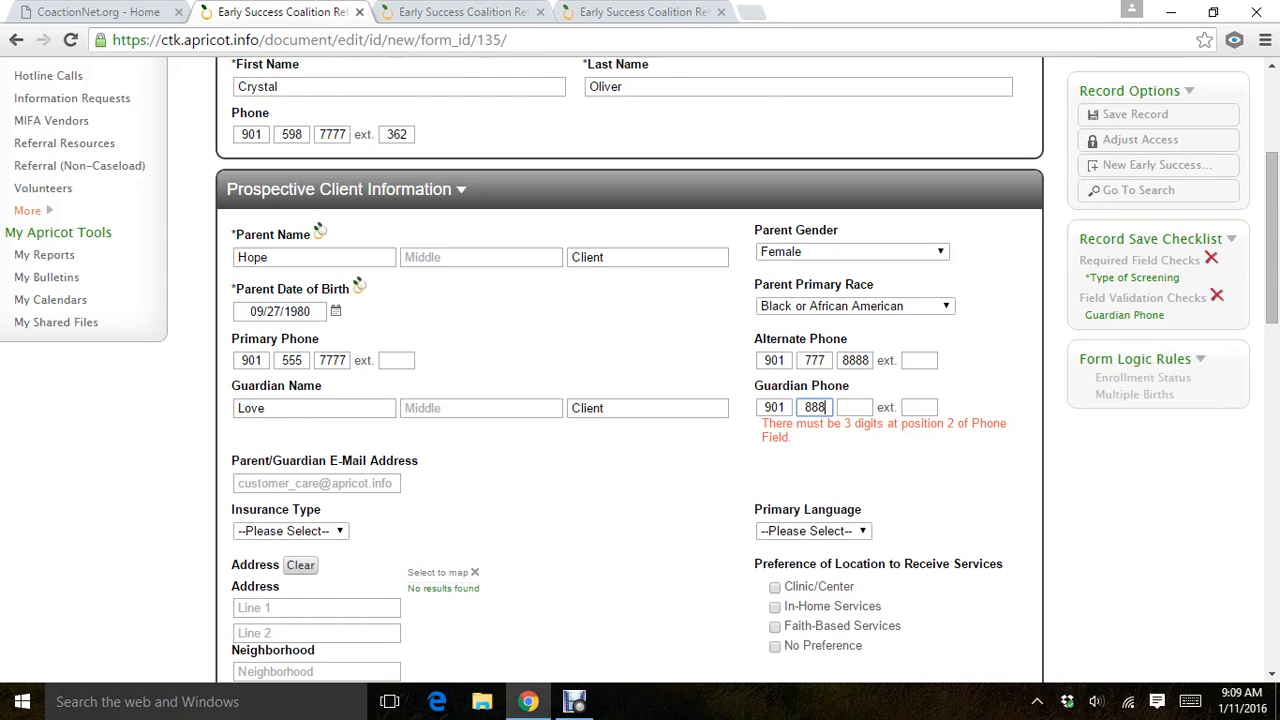
pyautogui.write(' 77777')
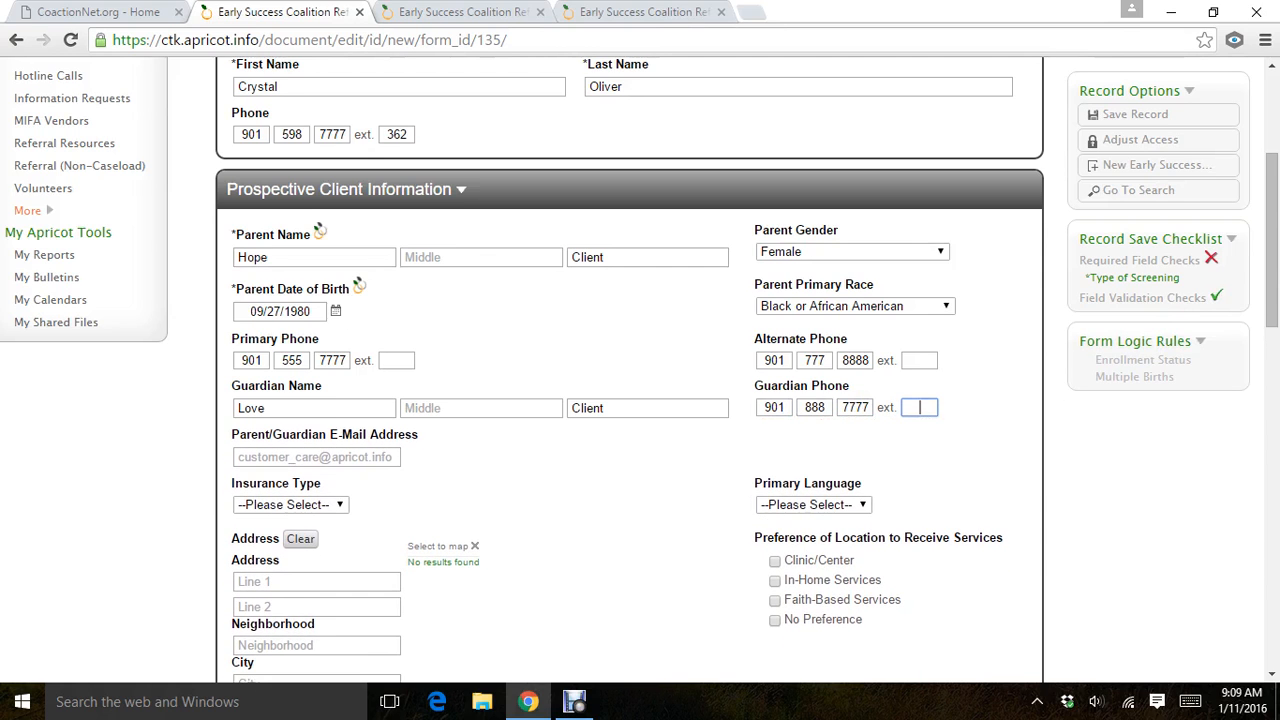
# Enter the parent/guardian's e-mail address.
pyautogui.press('Tab')
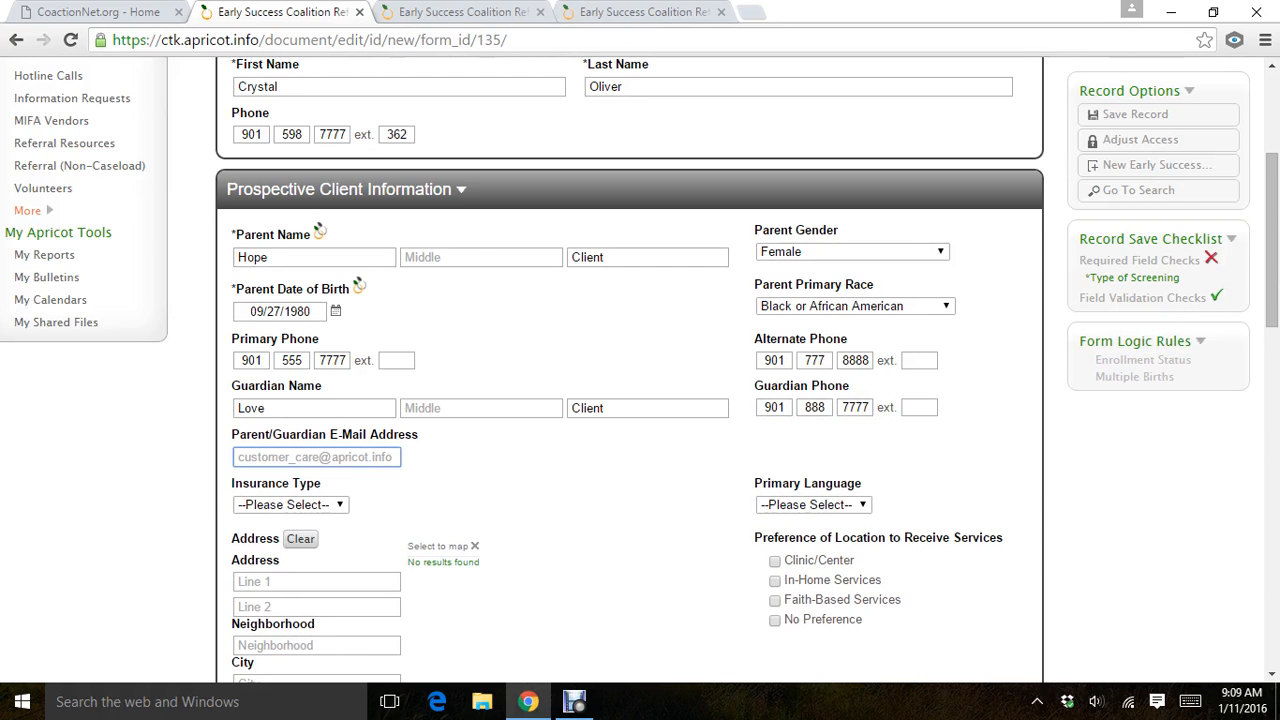
pyautogui.write('hope@')
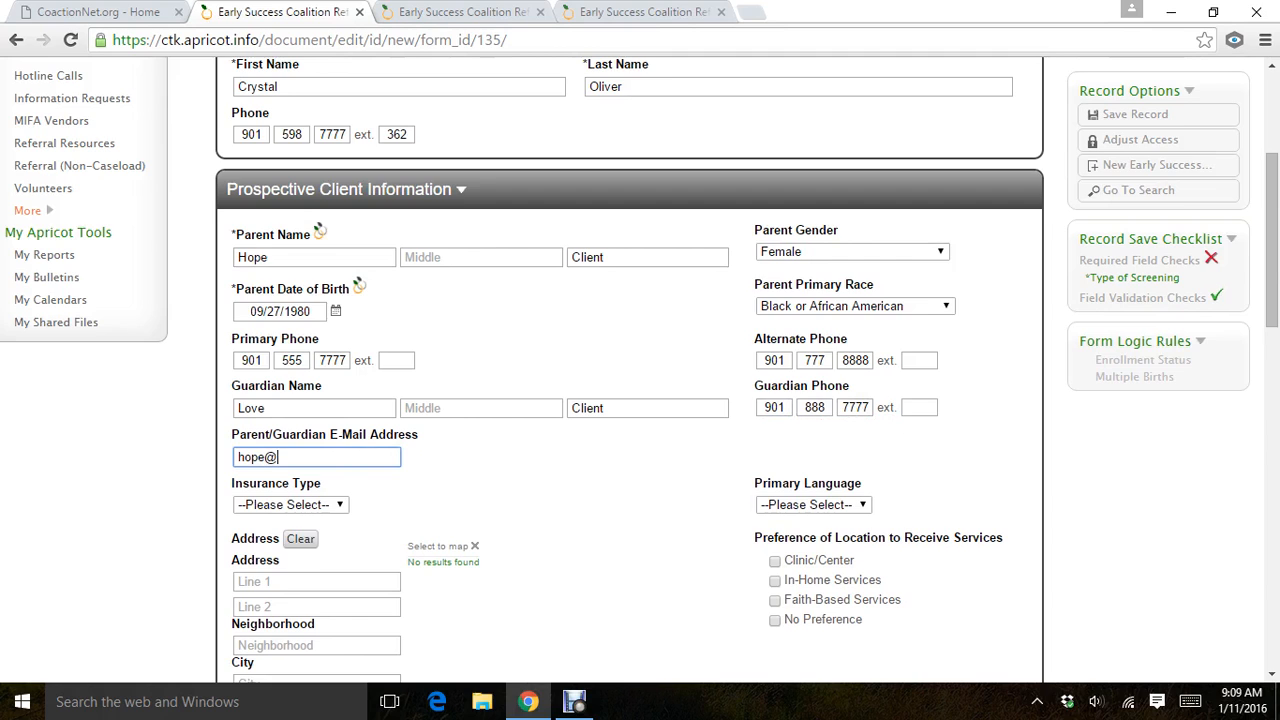
pyautogui.press('BackSpace')
pyautogui.write('client@hope.com')
pyautogui.press('Tab')
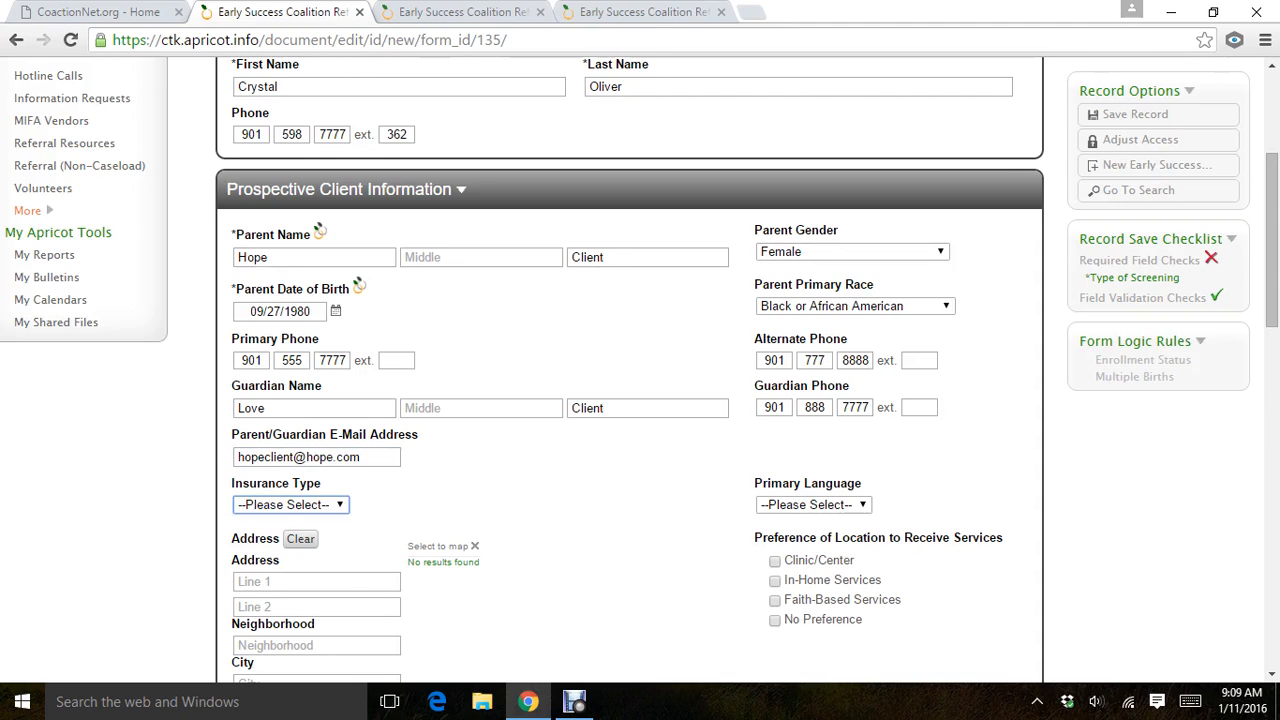
# Set the client's insurance type to Private.
pyautogui.hotkey('alt', 'Down')
pyautogui.press('Down')
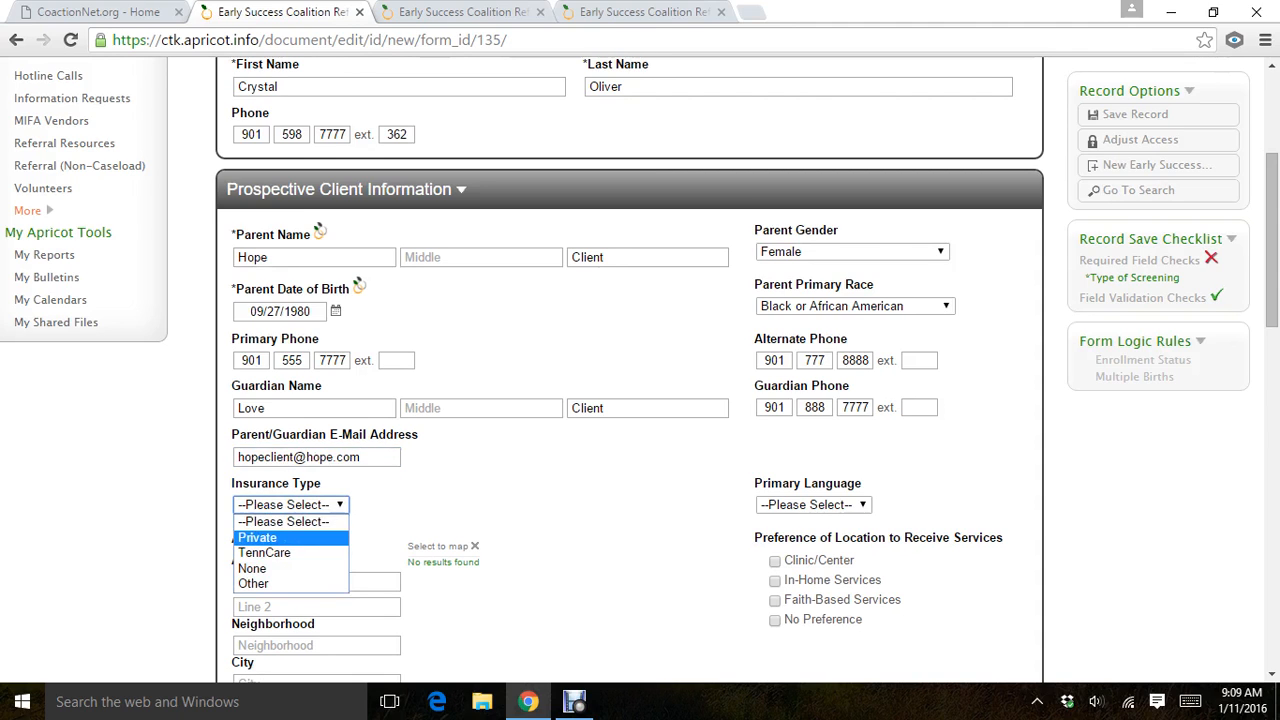
pyautogui.press('Return')
# Set the client's primary language to English.
pyautogui.rightClick(811, 503)
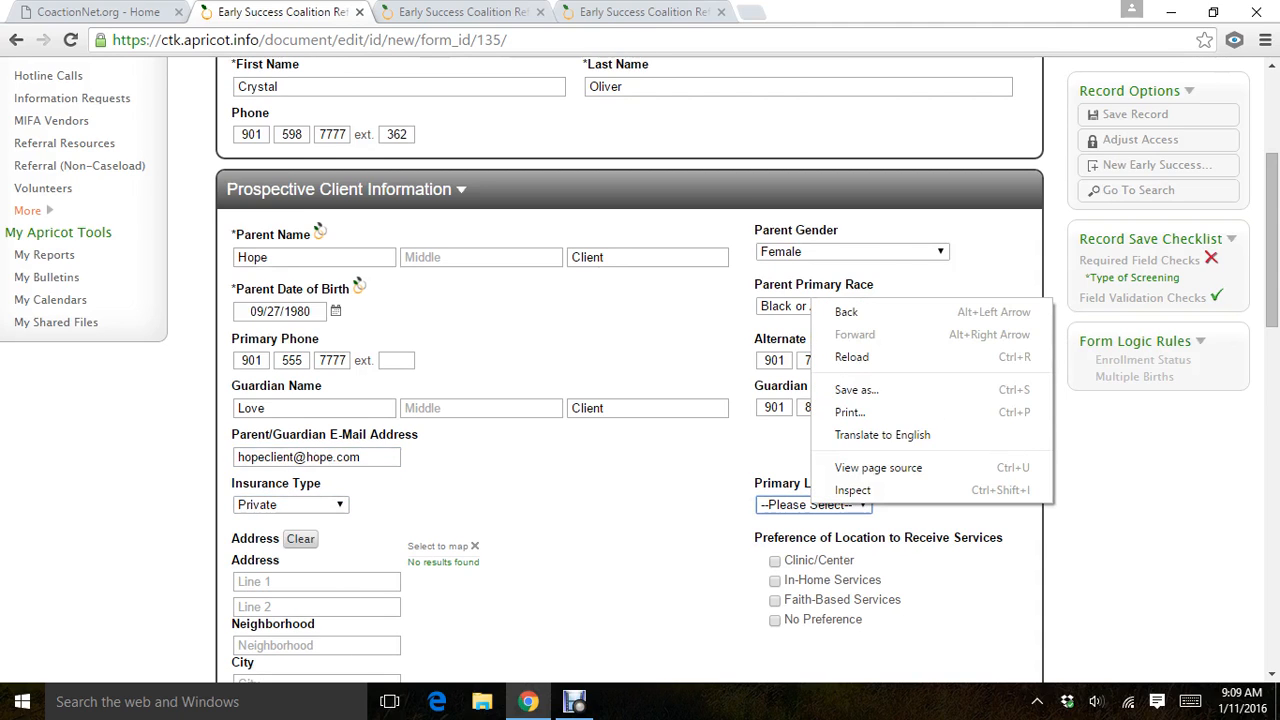
pyautogui.click(811, 504)
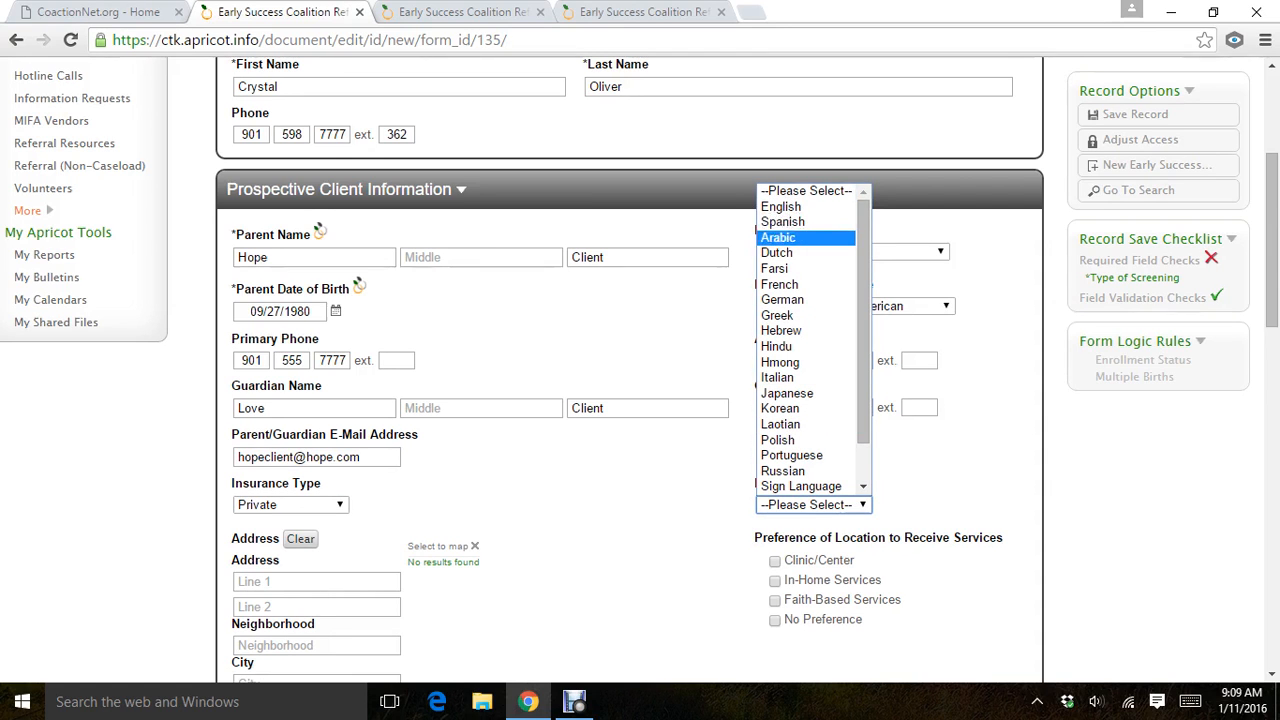
pyautogui.press('Up')
pyautogui.press('Up')
pyautogui.press('Return')
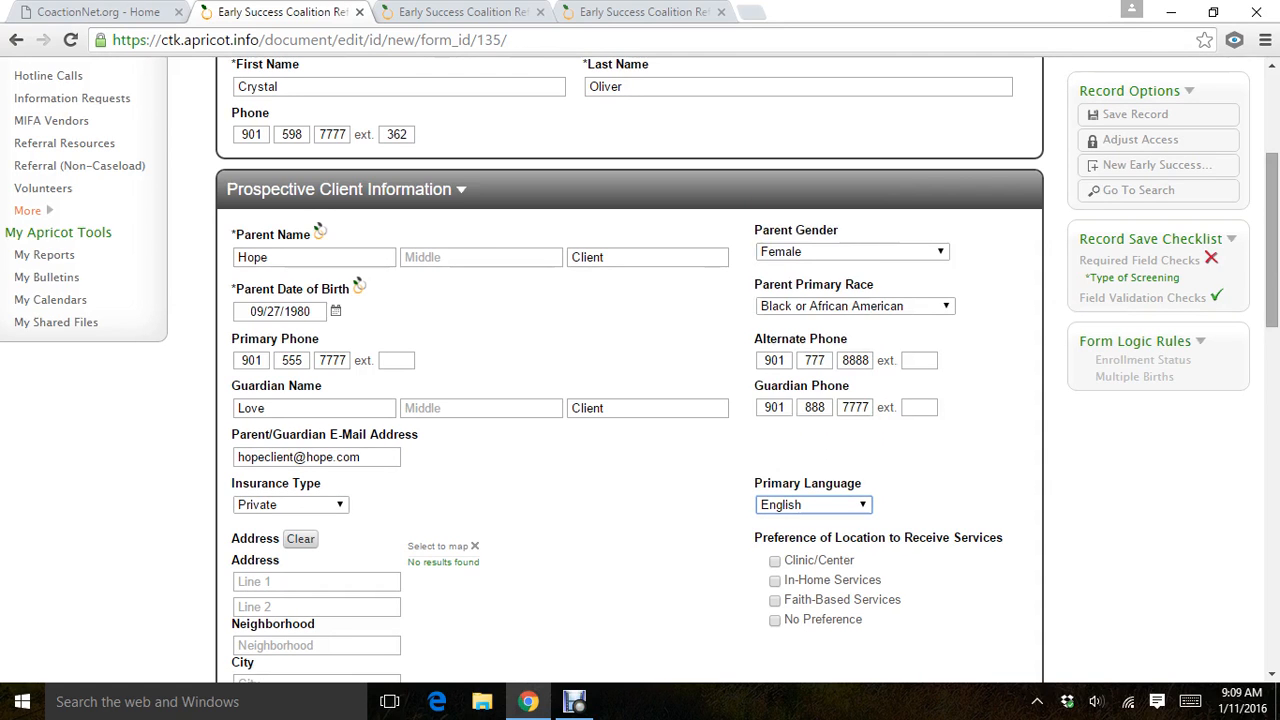
# Enter the client's street address on the first address line and leave the second line blank.
pyautogui.rightClick(1264, 334)
pyautogui.click(316, 582)
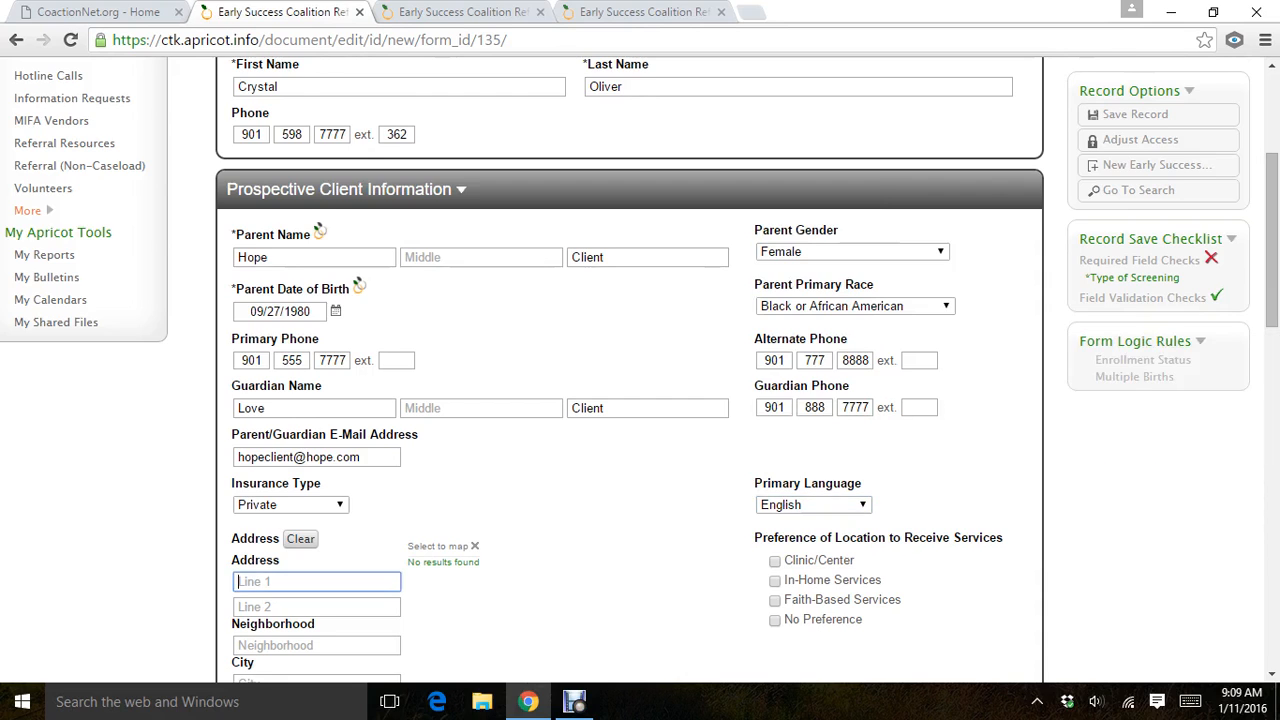
pyautogui.write('555 Ho')
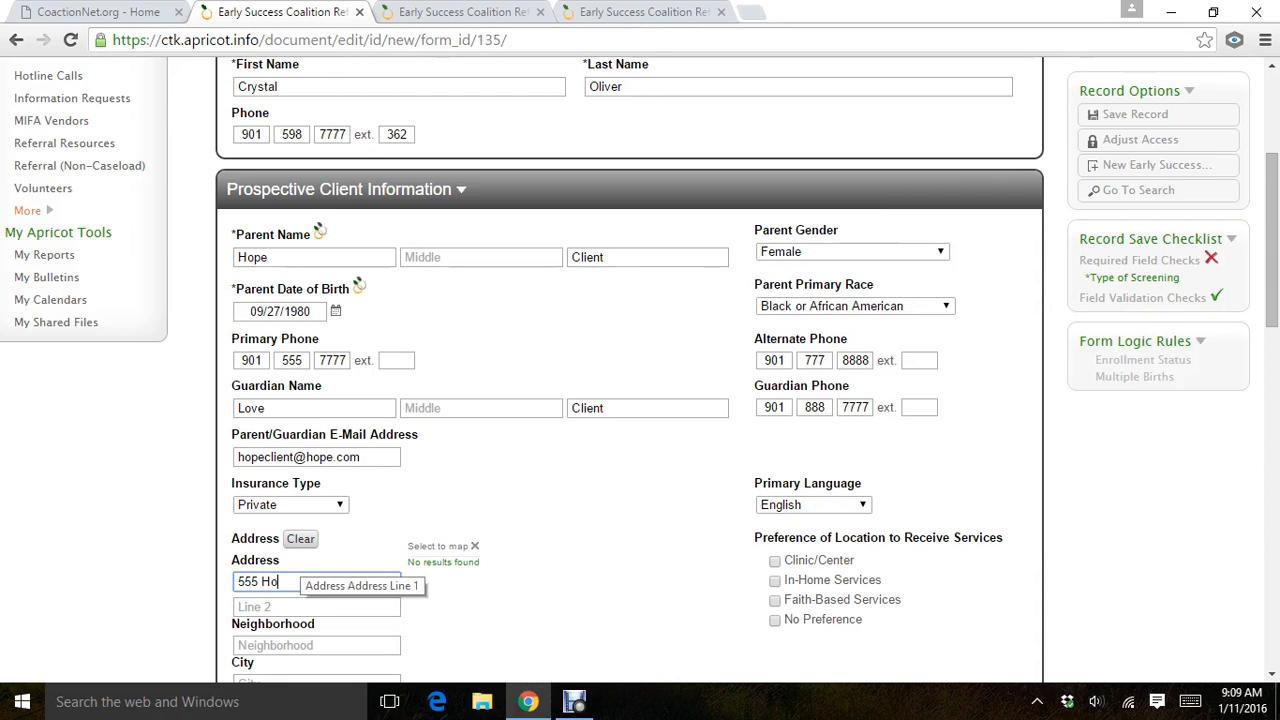
pyautogui.write('pe A')
pyautogui.press('Tab')
pyautogui.press('Tab')
pyautogui.press('Tab')
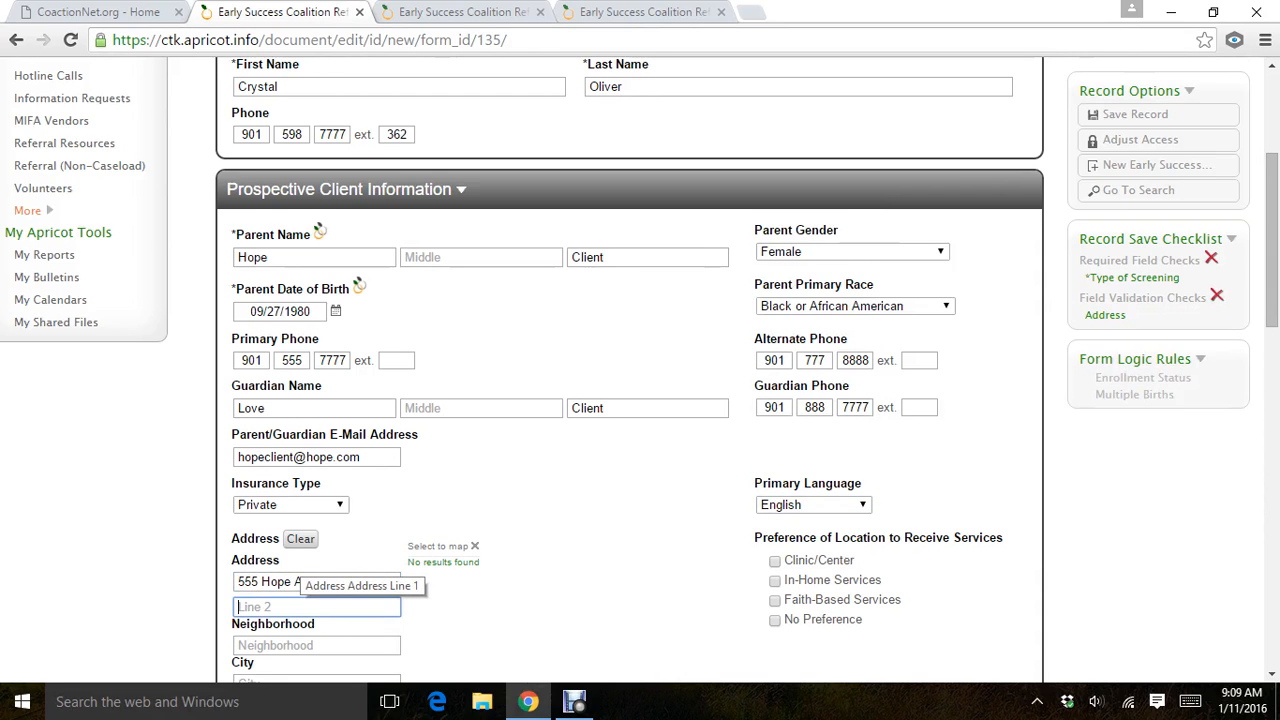
# Fill in the neighborhood and city of the client's address.
pyautogui.hotkey('shift', 'Tab')
pyautogui.write('Memphis')
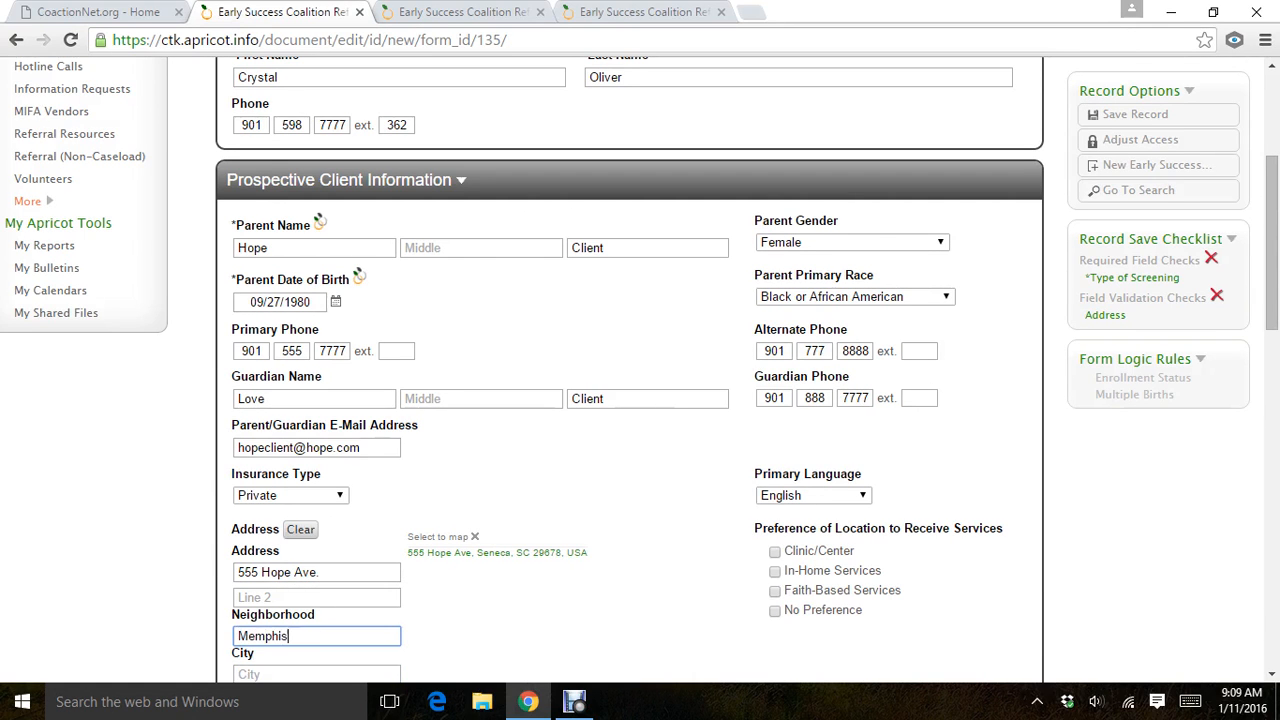
pyautogui.press('Tab')
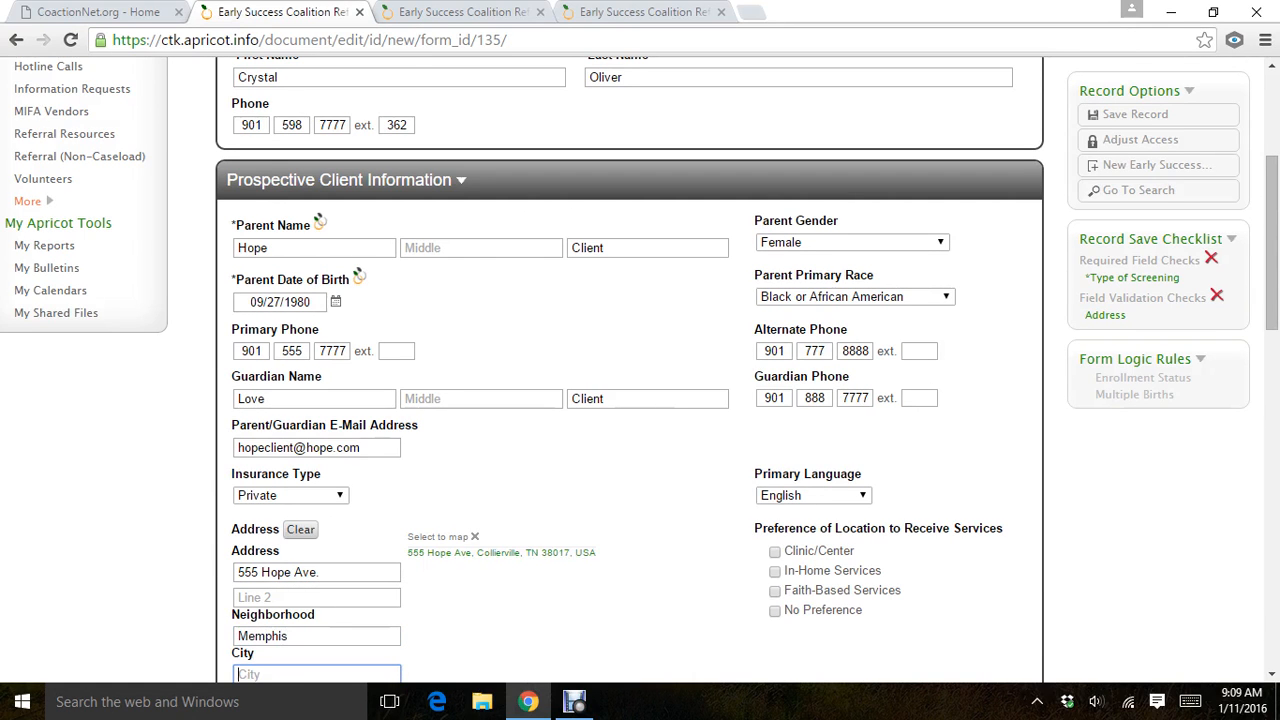
pyautogui.write('Memphis')
pyautogui.press('Tab')
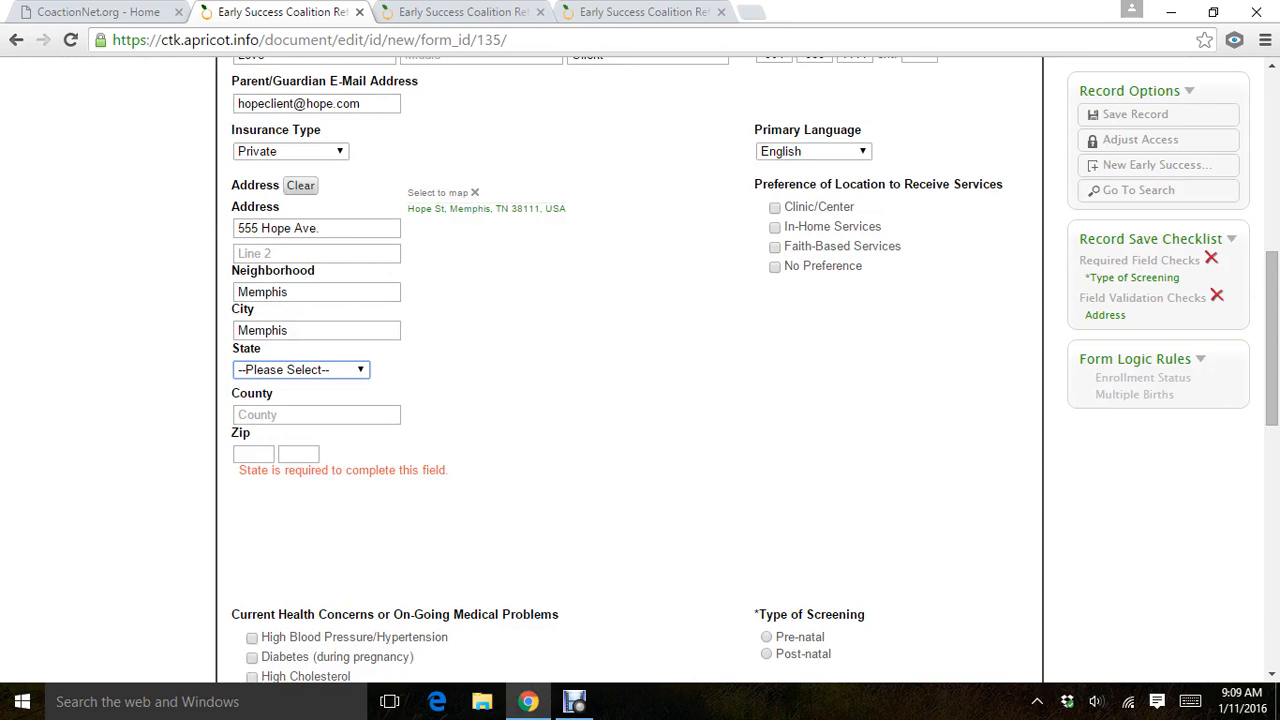
# Replace the neighborhood entry with the client's actual neighborhood name instead of the city.
pyautogui.hotkey('shift', 'Tab')
pyautogui.hotkey('shift', 'Tab')
pyautogui.write('Whitehave')
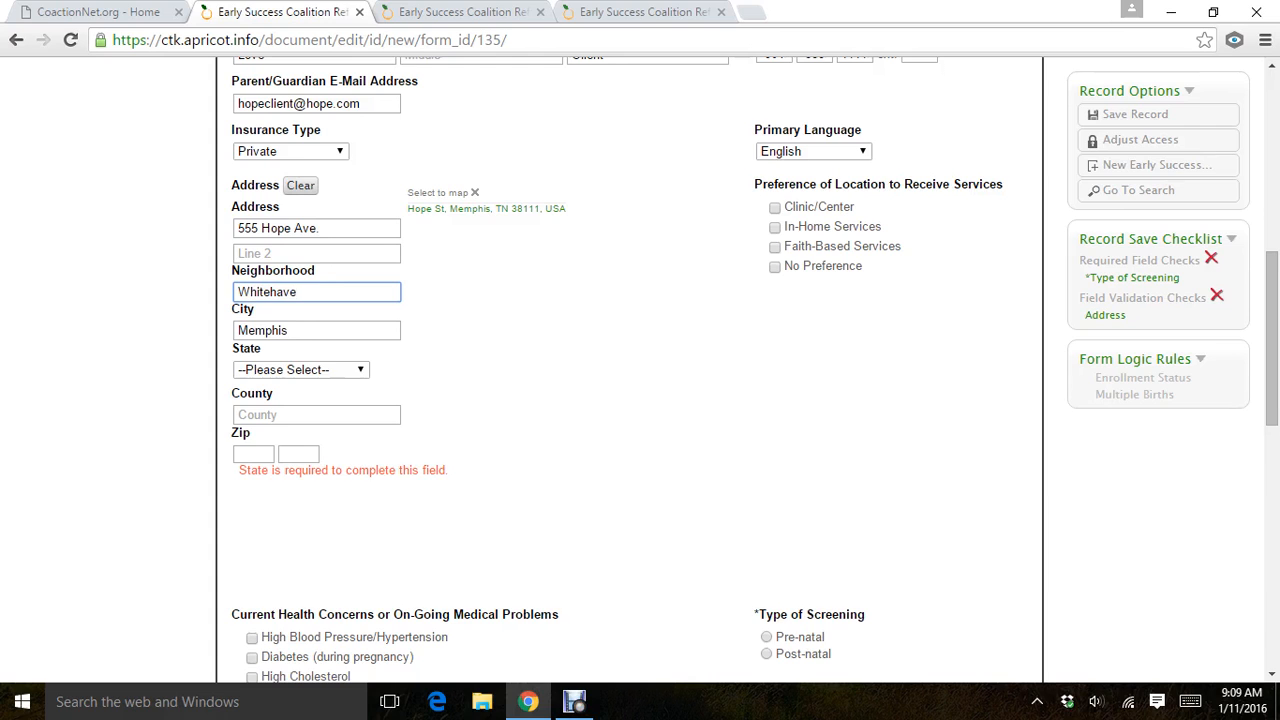
pyautogui.write('m')
pyautogui.press('BackSpace')
pyautogui.write('n')
# Set the state of the client's address to Tennessee.
pyautogui.rightClick(299, 368)
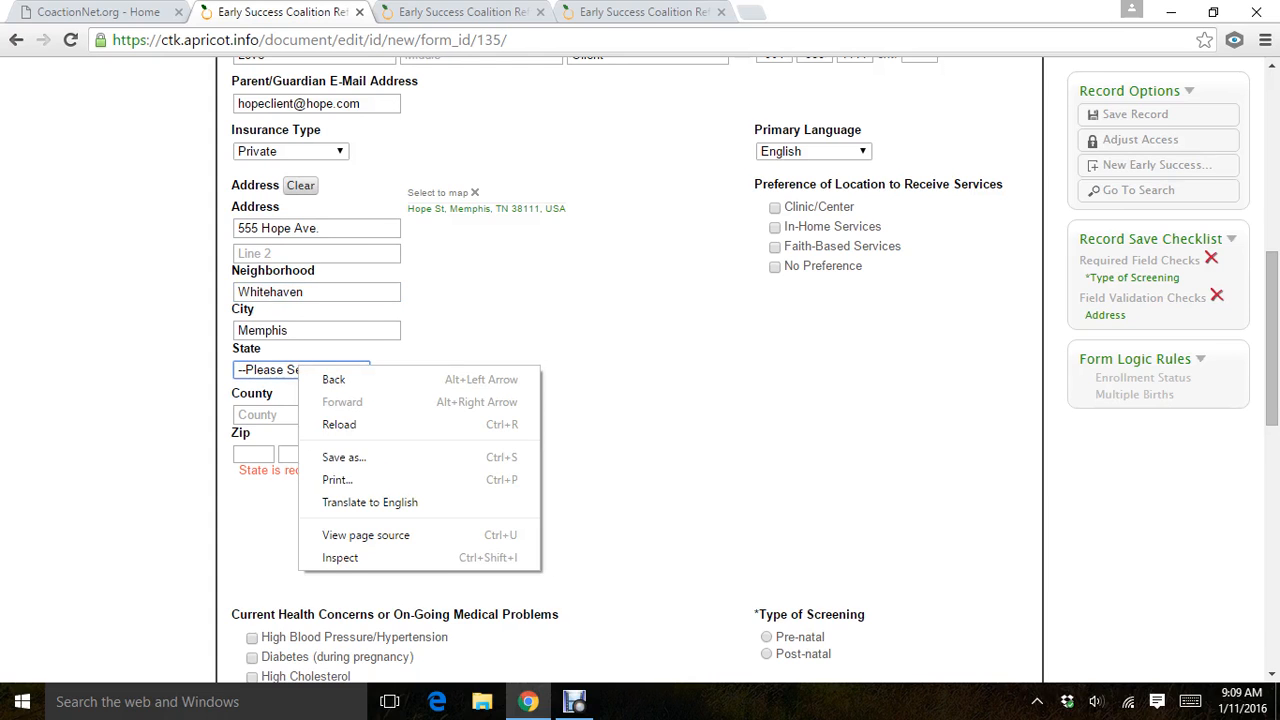
pyautogui.click(299, 369)
pyautogui.press('t')
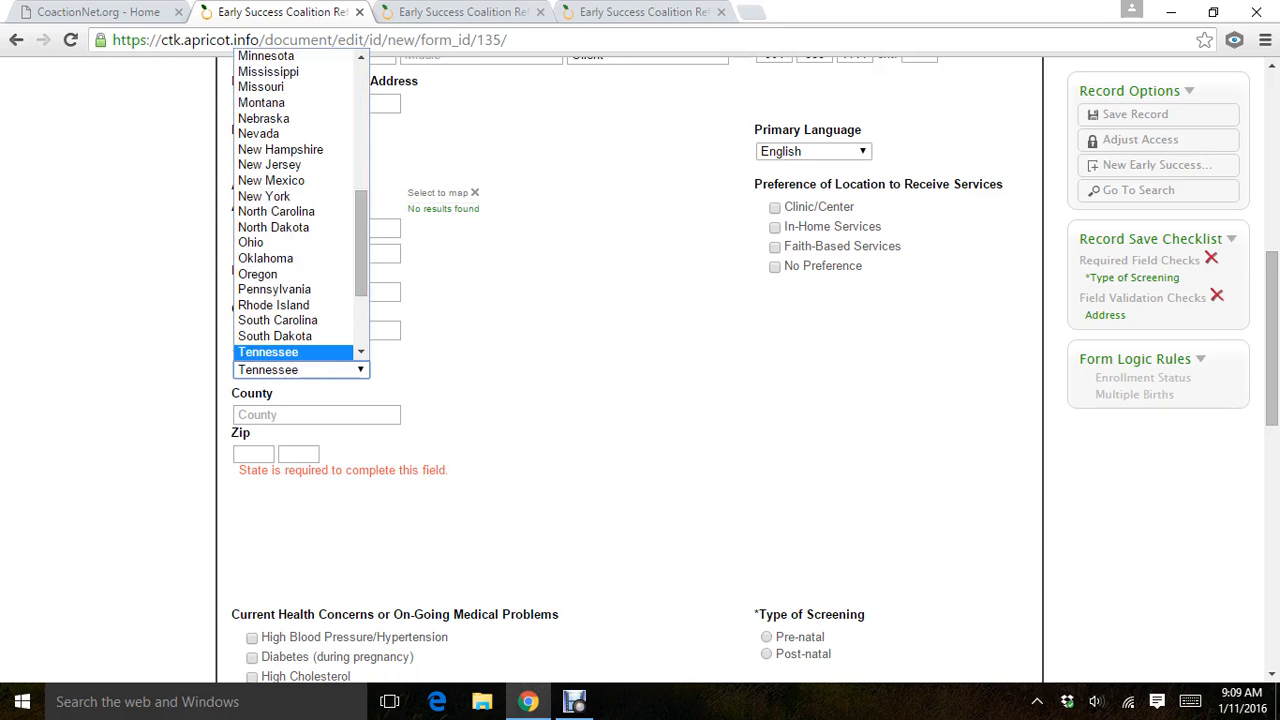
pyautogui.press('Return')
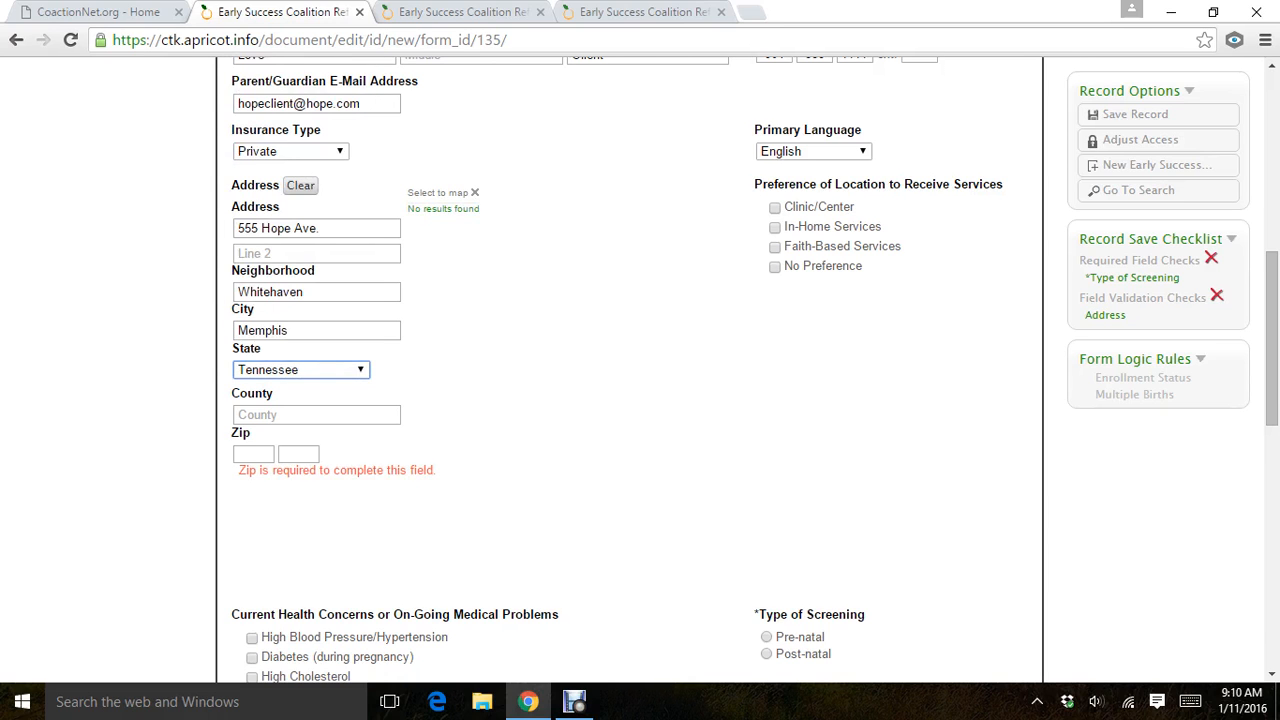
# Enter the county and the five-digit zip code of the client's address.
pyautogui.press('Tab')
pyautogui.write('Shelby')
pyautogui.press('Tab')
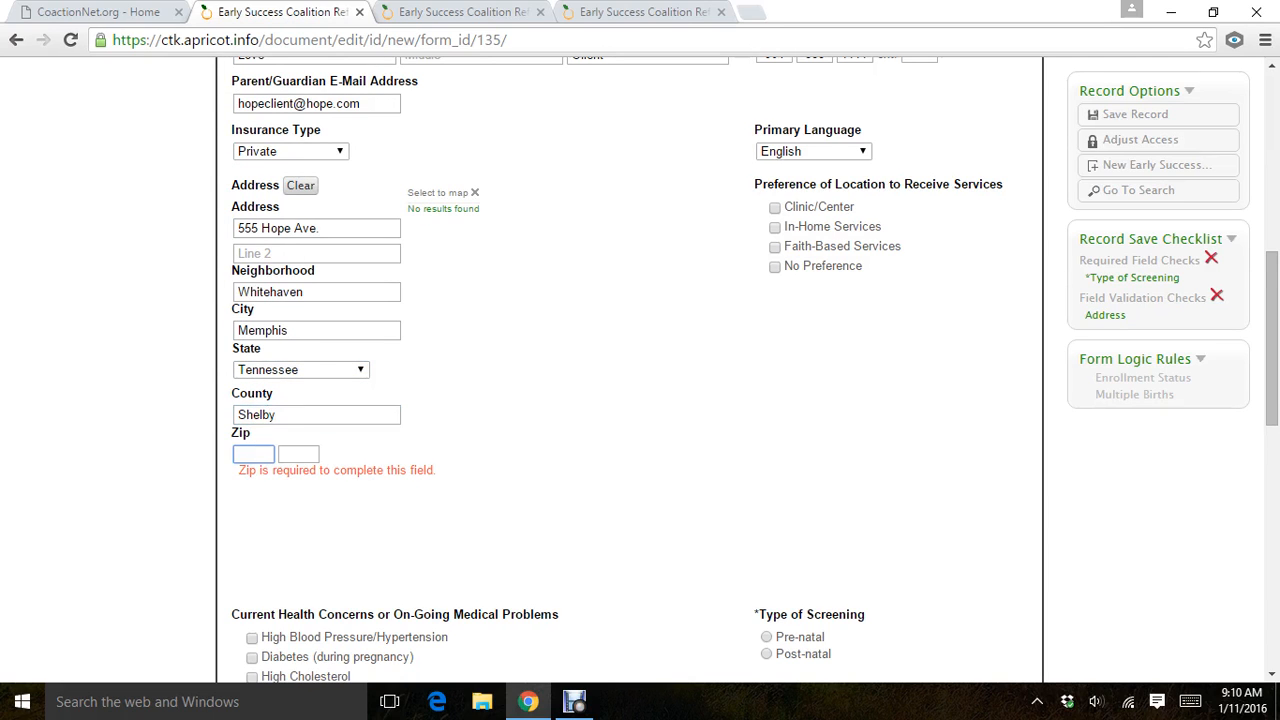
pyautogui.write('38109')
# Choose No Preference as the preferred location to receive services.
pyautogui.click(814, 151)
pyautogui.click(790, 184)
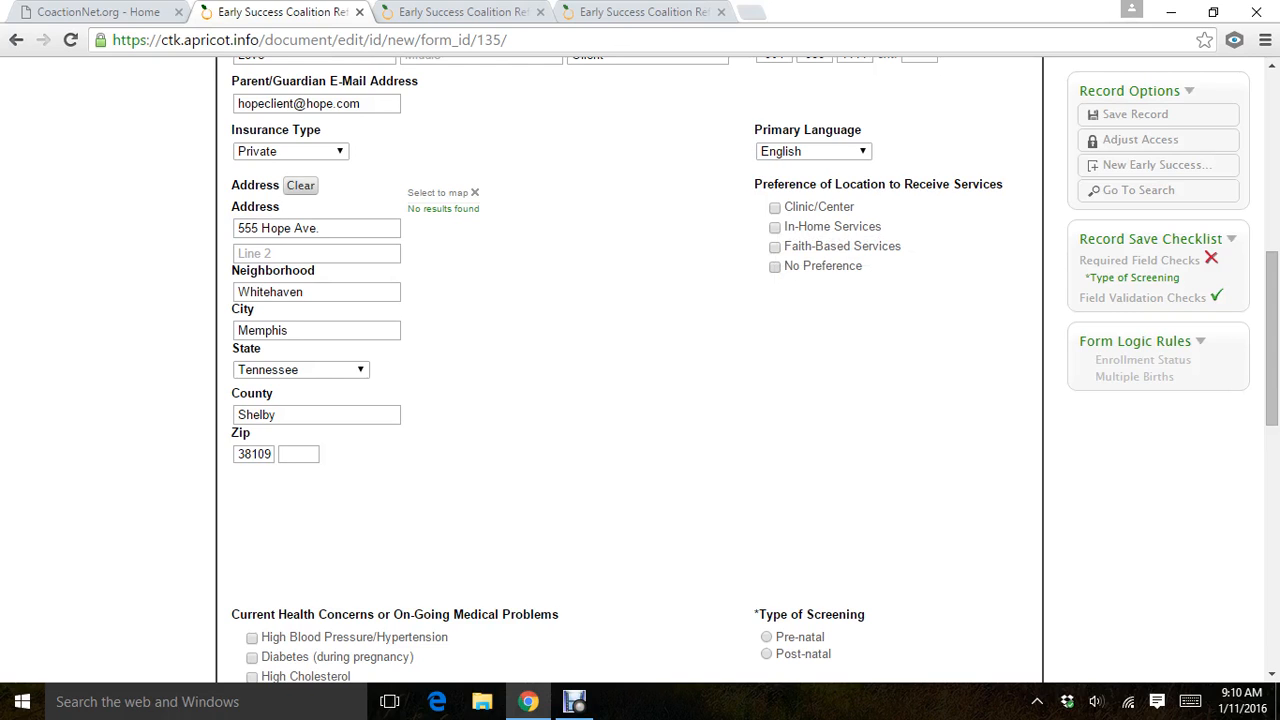
pyautogui.click(775, 266)
# Mark None for current health concerns and set the type of screening to Pre-natal.
pyautogui.moveTo(1258, 320); pyautogui.dragTo(1258, 400)
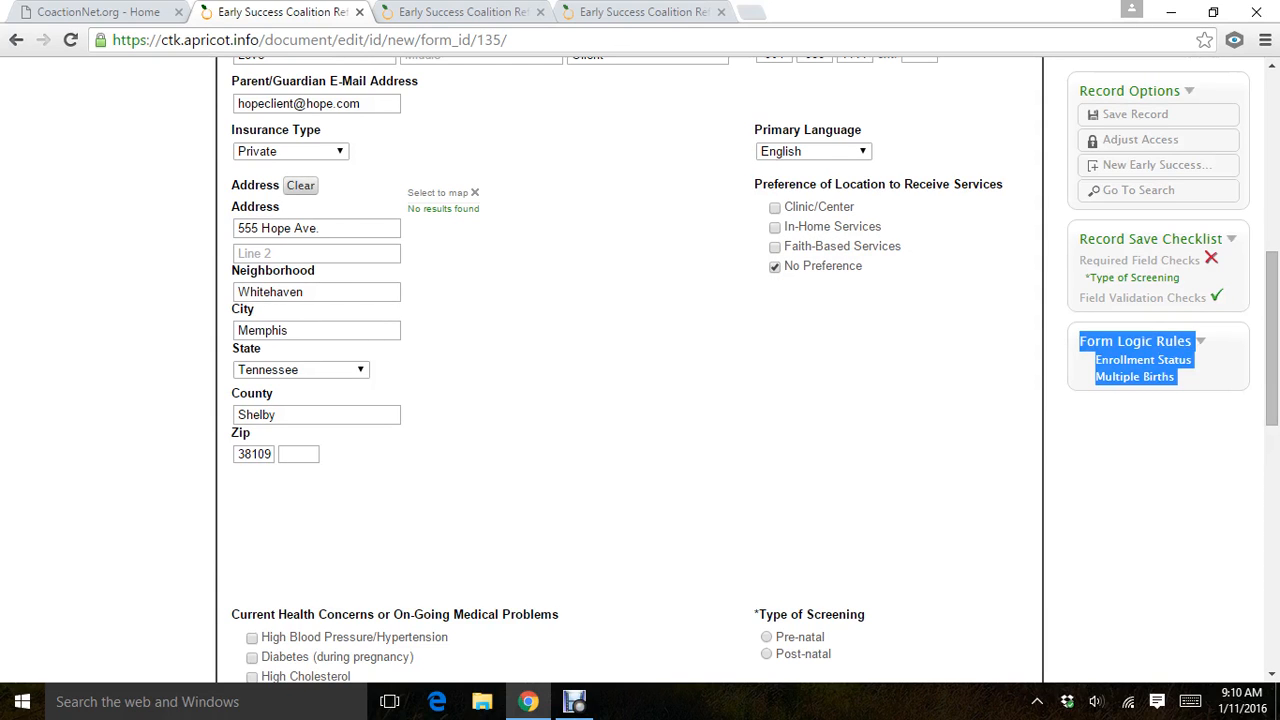
pyautogui.click(1257, 360)
pyautogui.moveTo(1271, 345); pyautogui.dragTo(1271, 422)
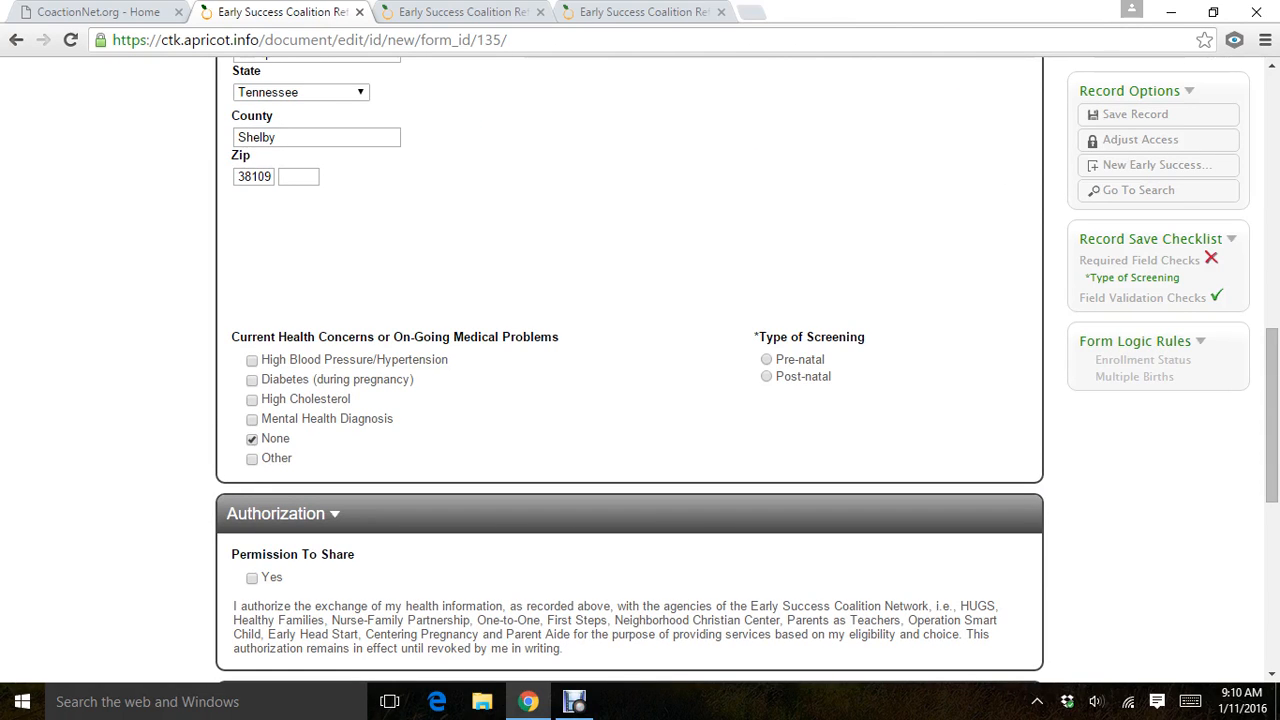
pyautogui.click(767, 360)
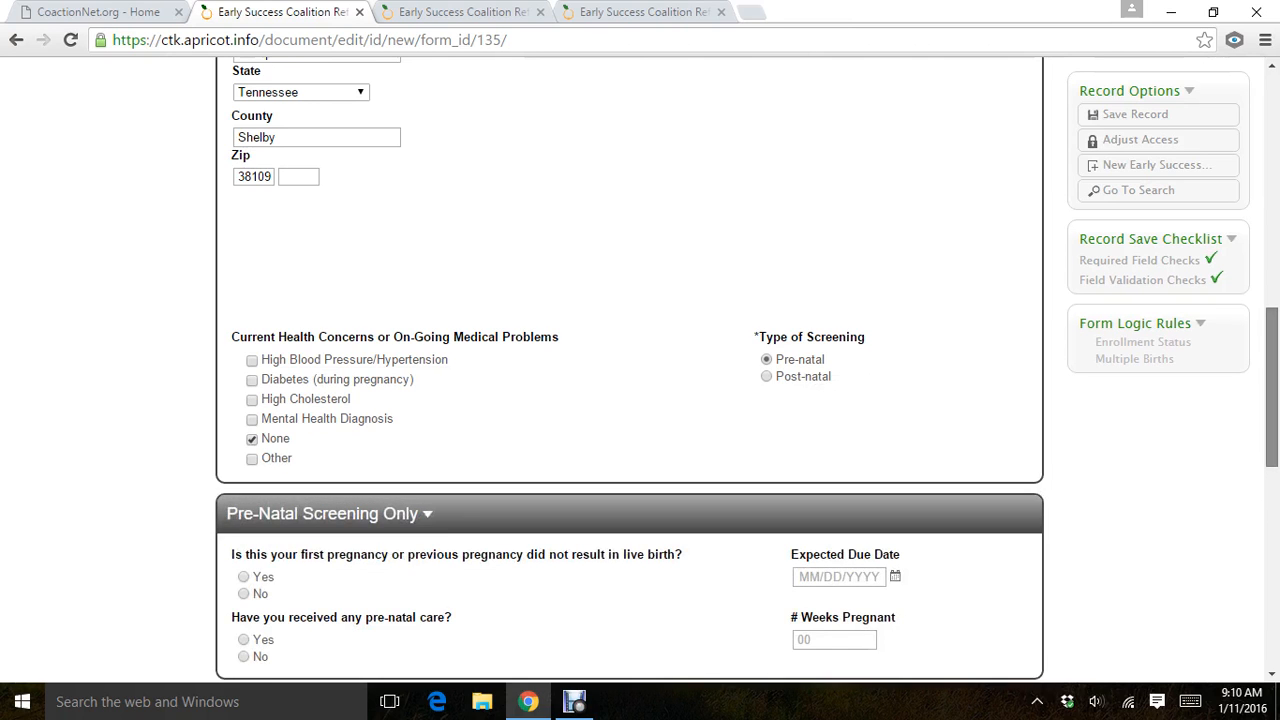
# Answer Yes to the first-pregnancy and pre-natal care questions, and enter 8 as the number of weeks pregnant at the first prenatal visit.
pyautogui.moveTo(1272, 387); pyautogui.dragTo(1272, 460)
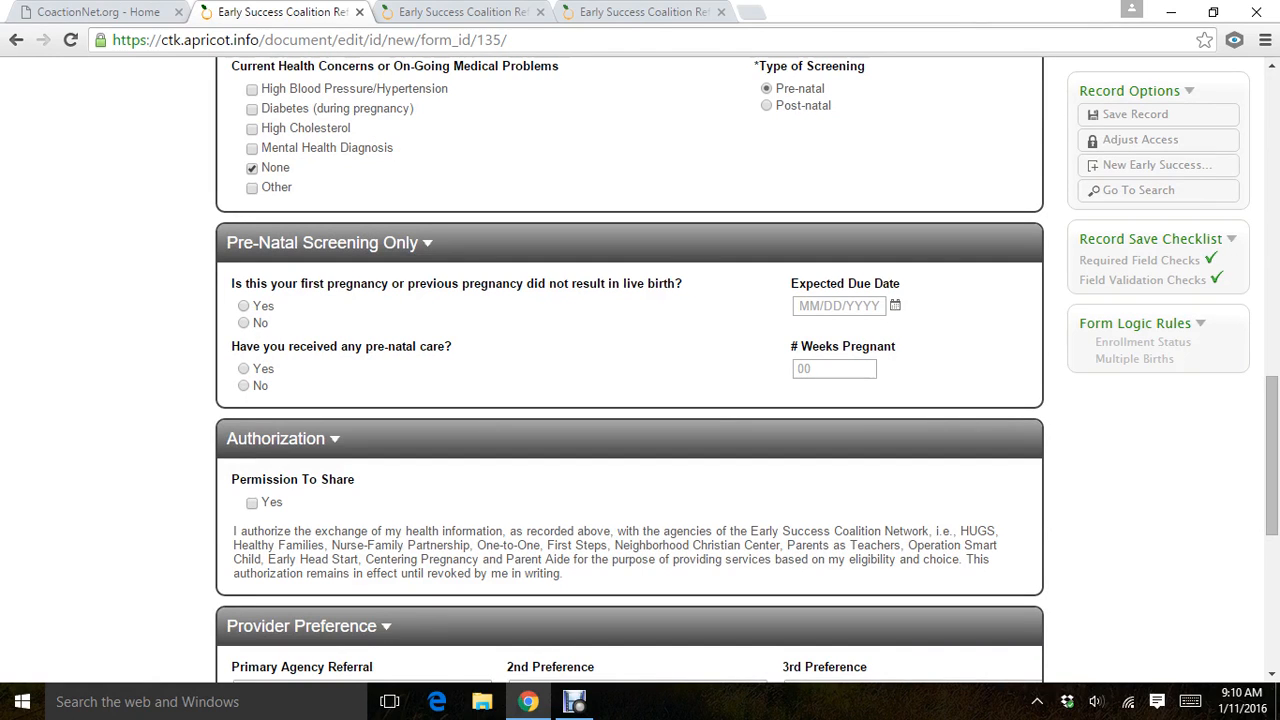
pyautogui.click(244, 306)
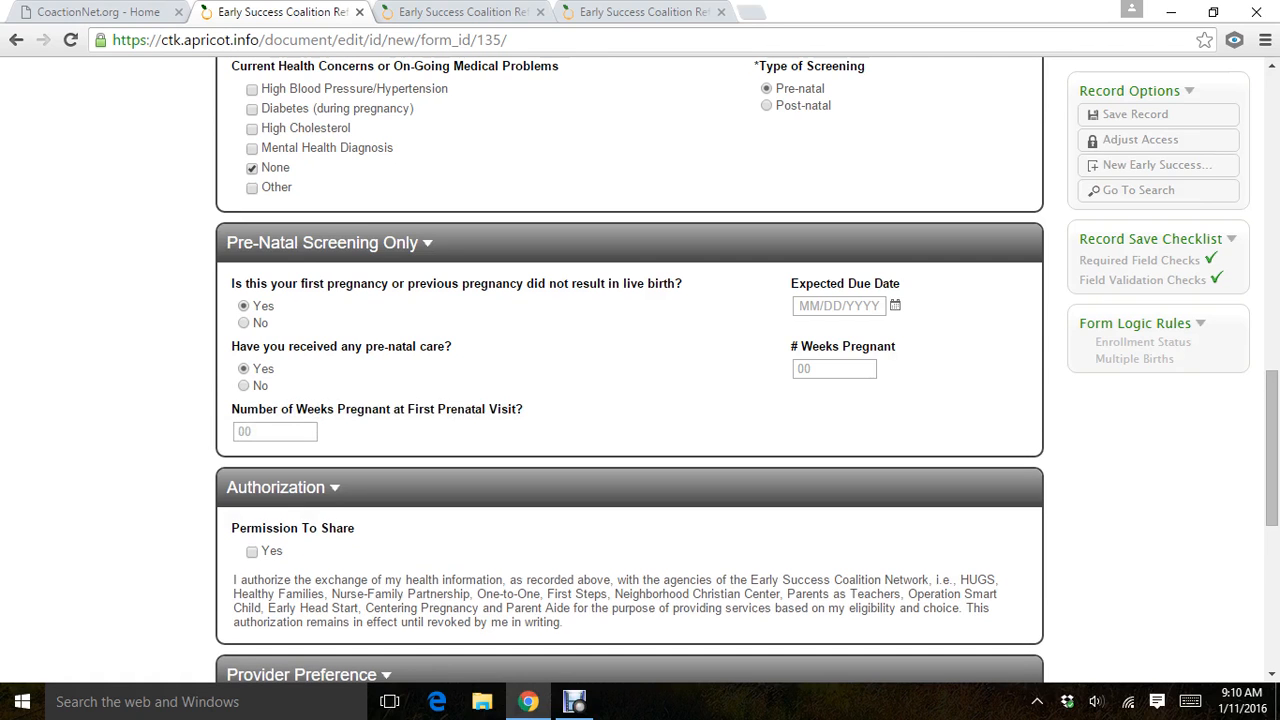
pyautogui.click(839, 306)
pyautogui.press('Tab')
pyautogui.write('12')
pyautogui.press('BackSpace')
pyautogui.press('BackSpace')
pyautogui.write('8')
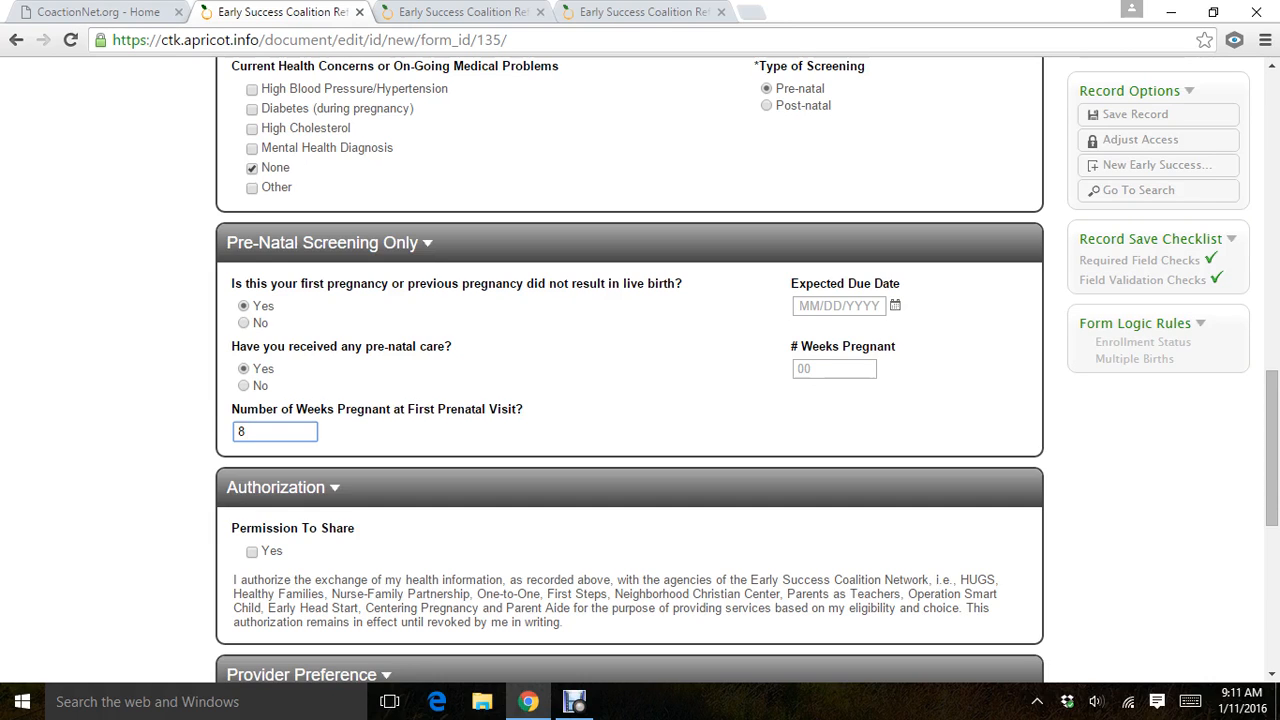
# Enter 05/06/2016 as the expected due date and 25 as the number of weeks pregnant.
pyautogui.press('Tab')
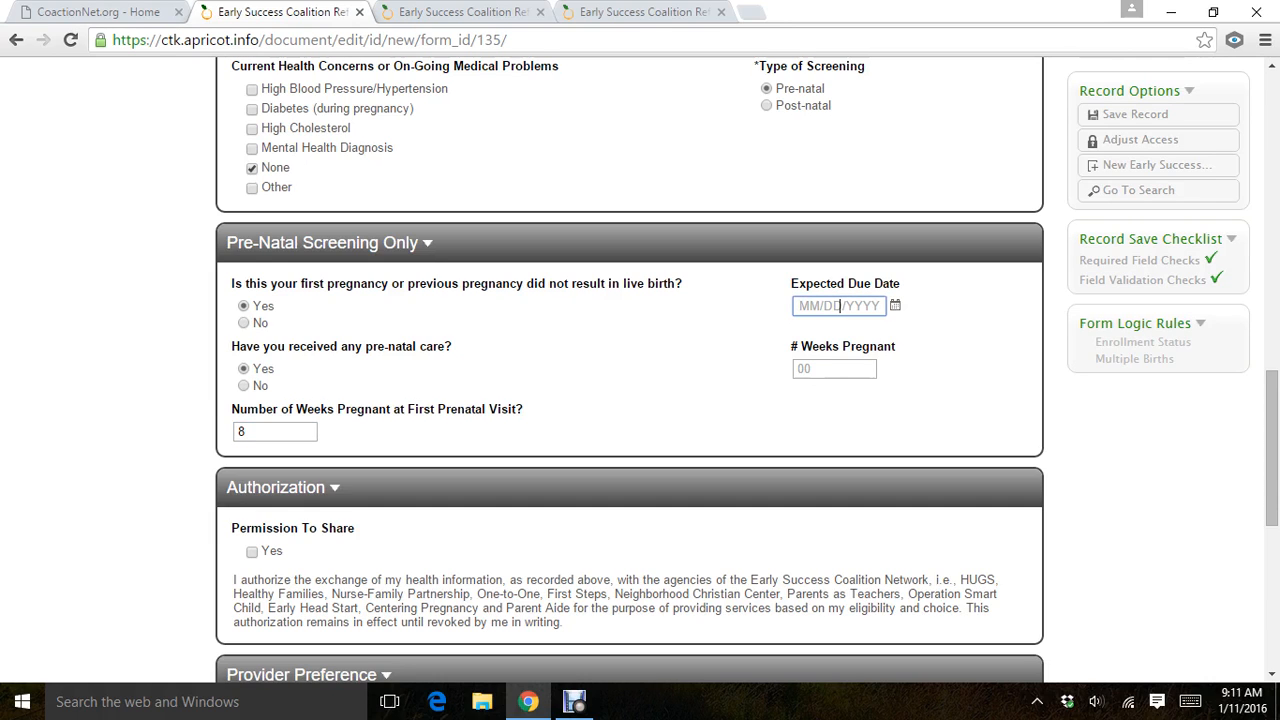
pyautogui.write('05/06/2016')
pyautogui.press('Tab')
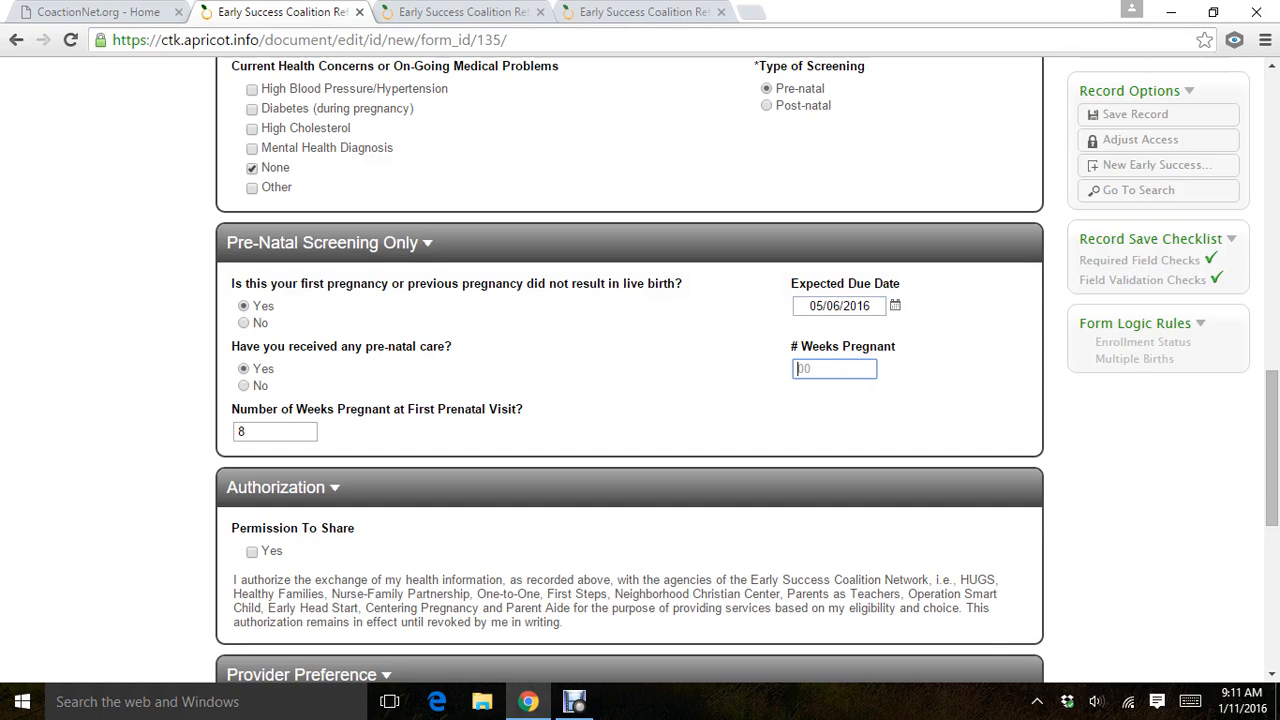
pyautogui.write('25')
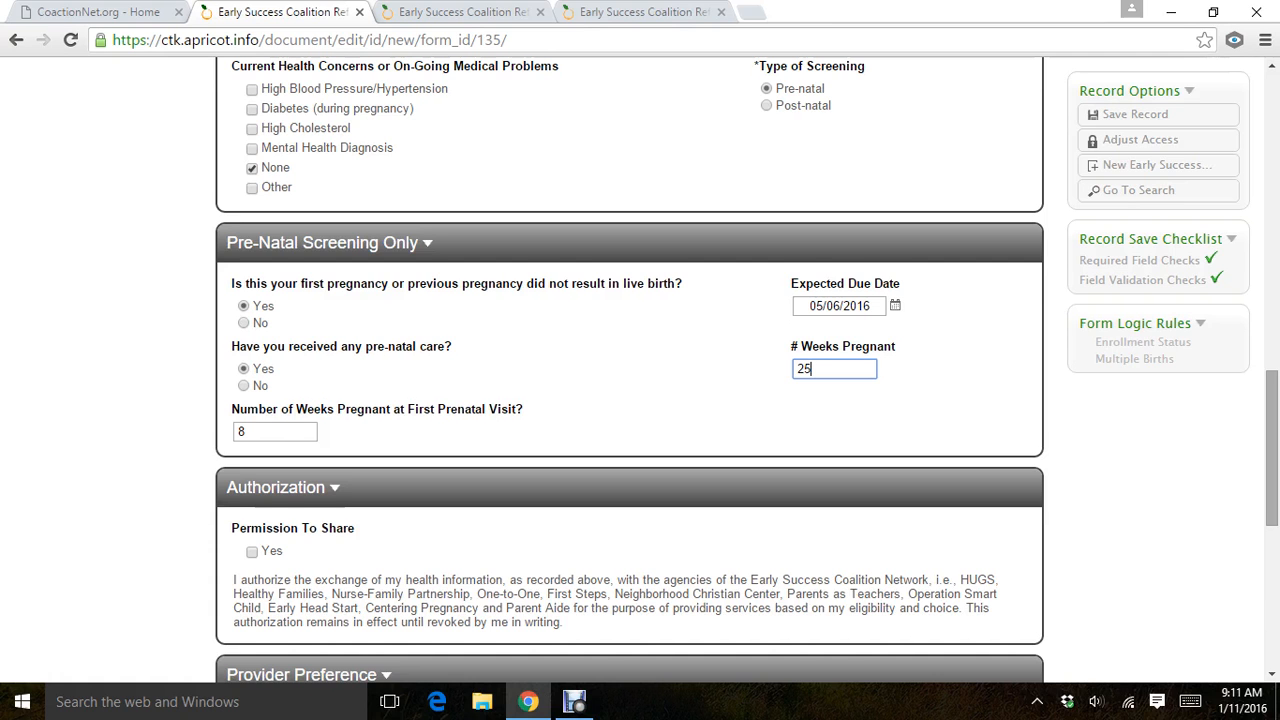
# Switch the type of screening to Post-natal.
pyautogui.moveTo(1272, 448)
pyautogui.mouseDown()
pyautogui.moveTo(1272, 426)
pyautogui.moveTo(1272, 441)
pyautogui.mouseUp()
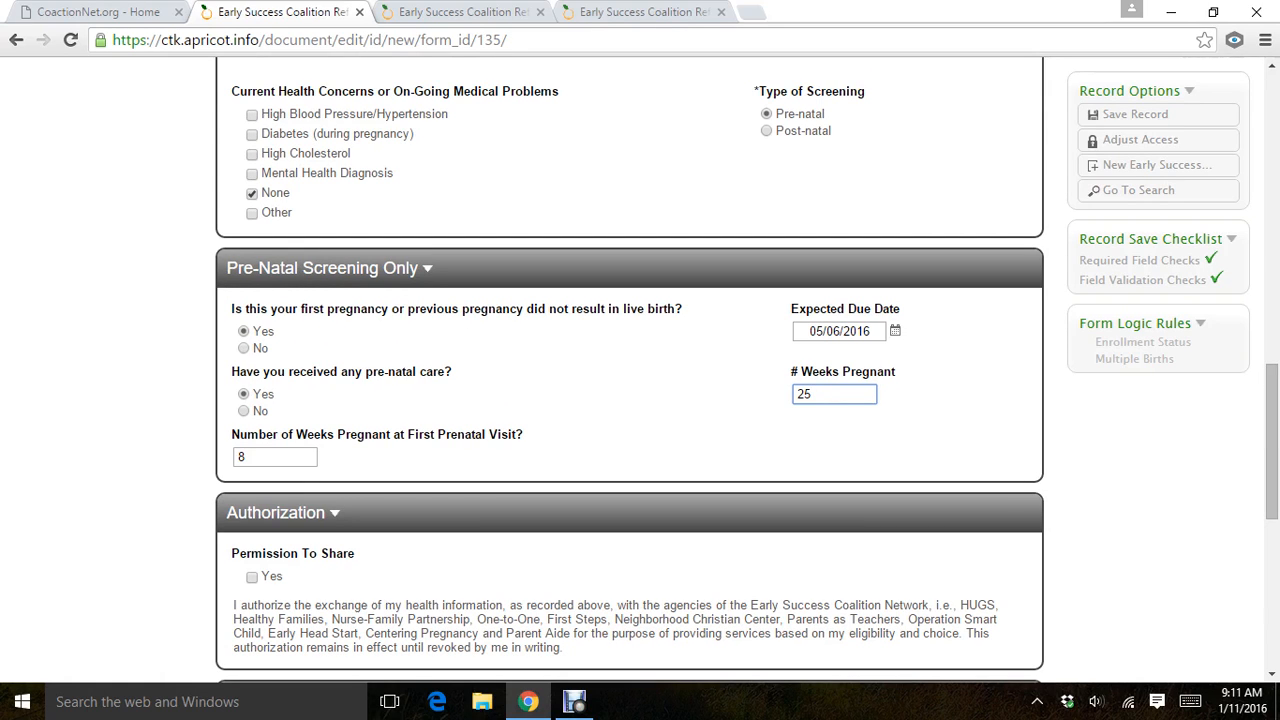
pyautogui.click(766, 131)
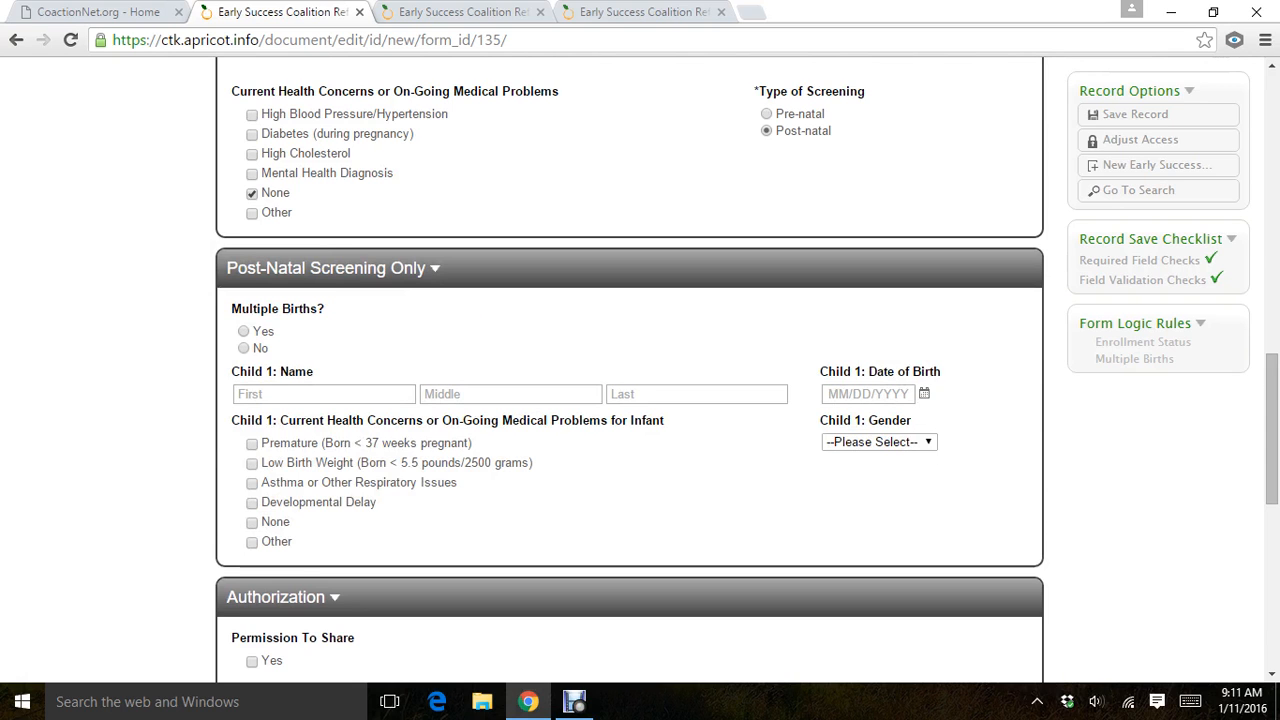
# Answer Yes to Multiple Births and review the name, birth date, gender and health fields for each child.
pyautogui.click(244, 331)
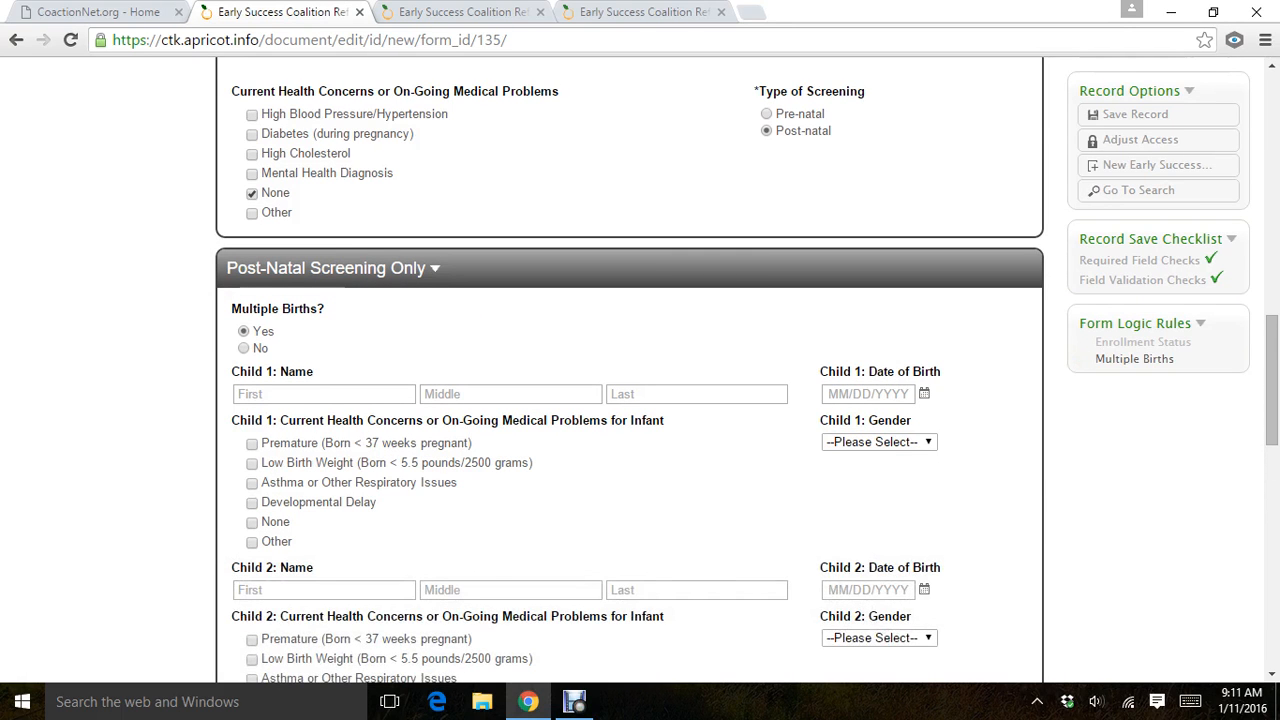
pyautogui.scroll(-3, 640, 380)
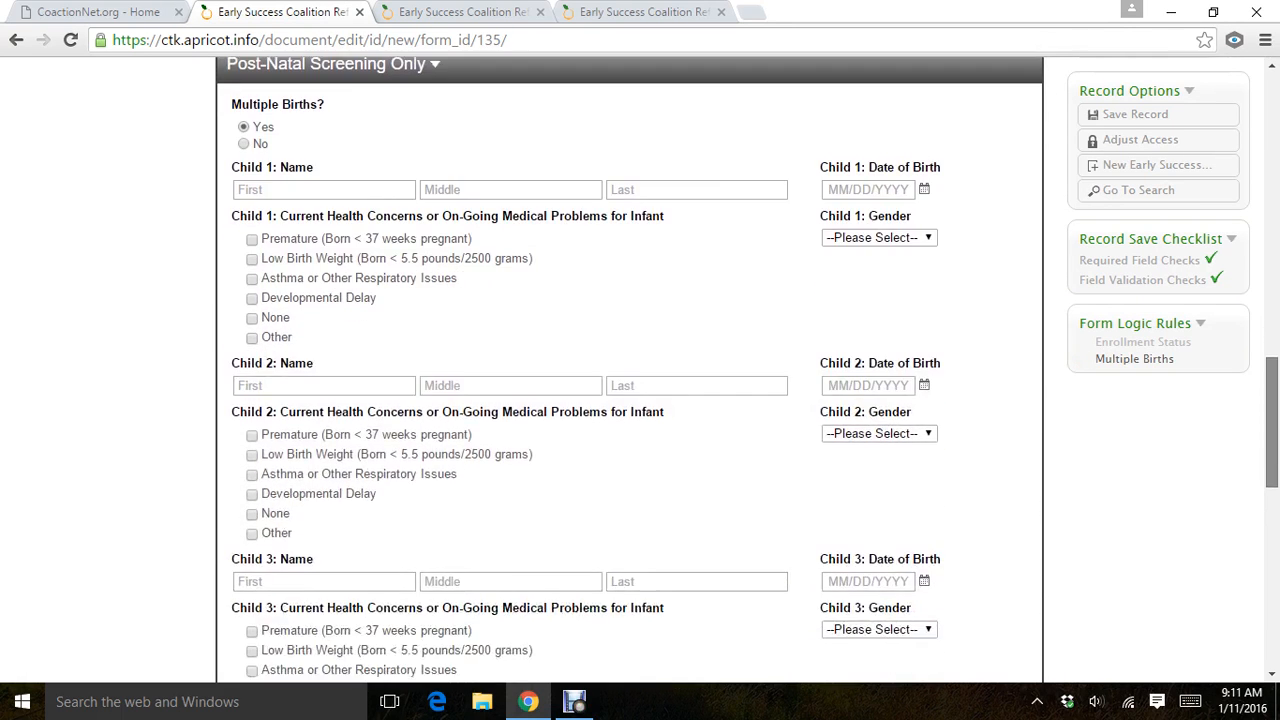
pyautogui.scroll(-1, 640, 380)
pyautogui.scroll(3, 640, 380)
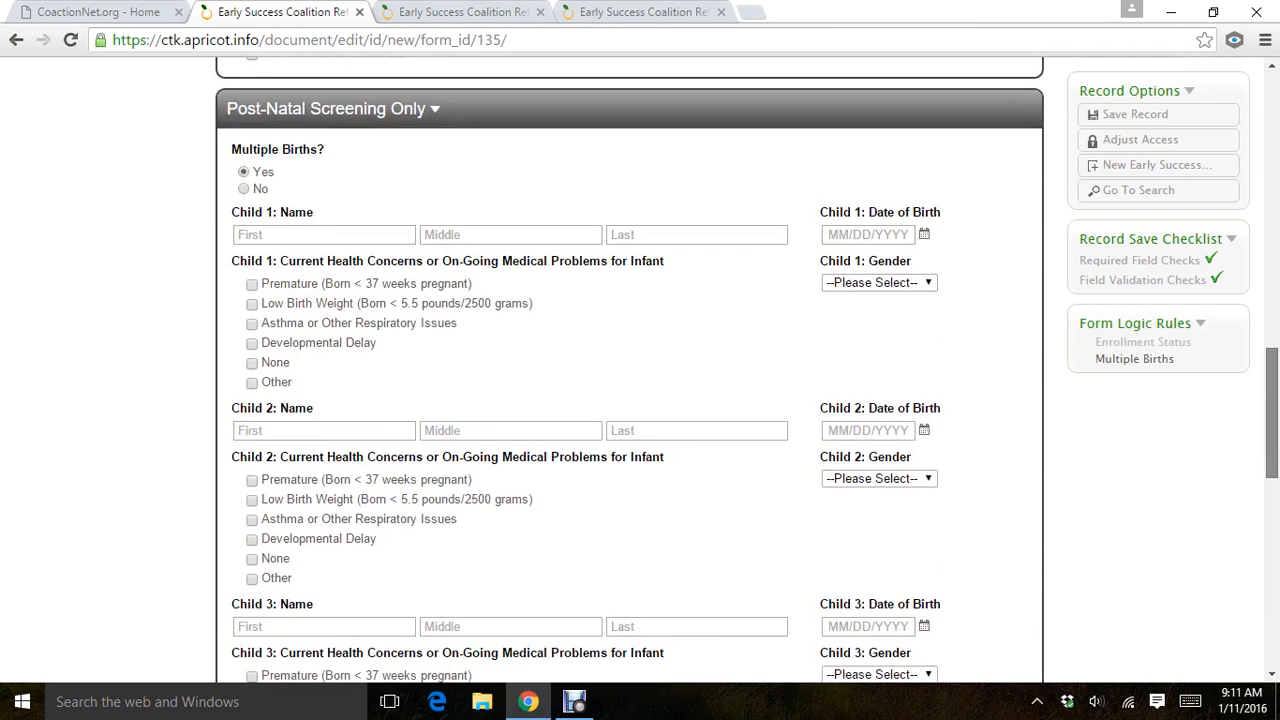
pyautogui.scroll(-1, 640, 380)
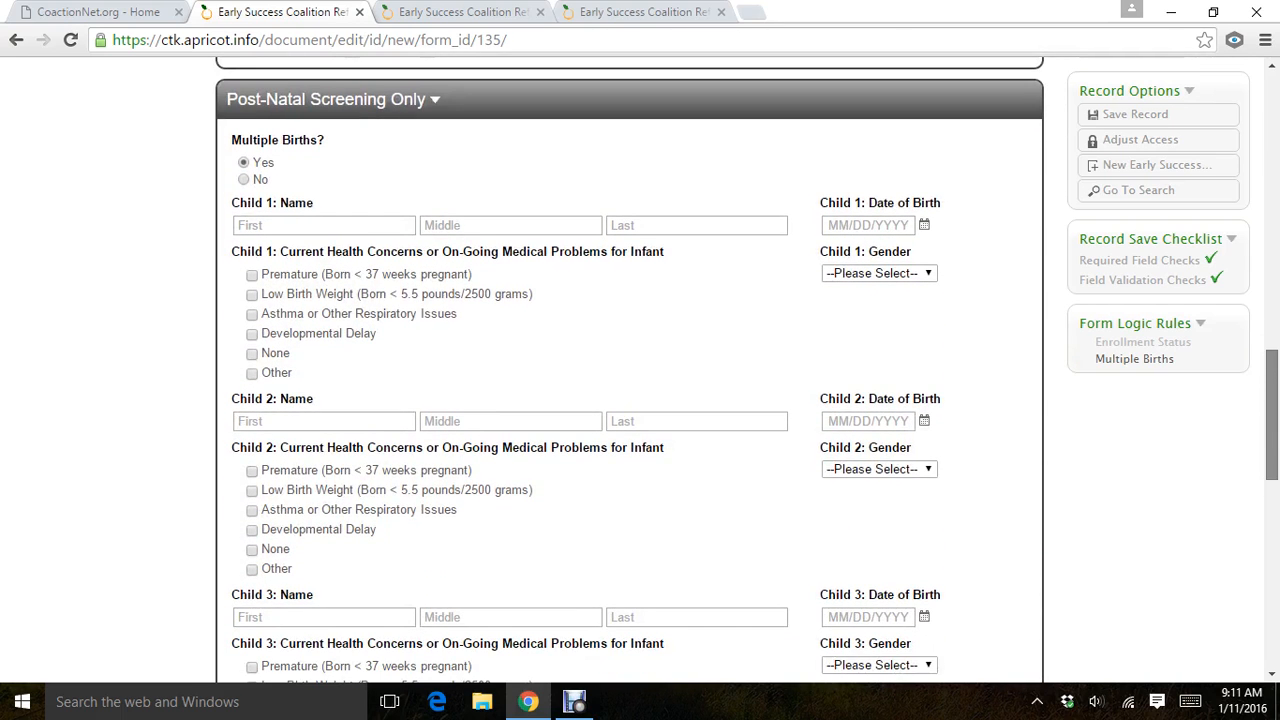
pyautogui.scroll(-1, 640, 380)
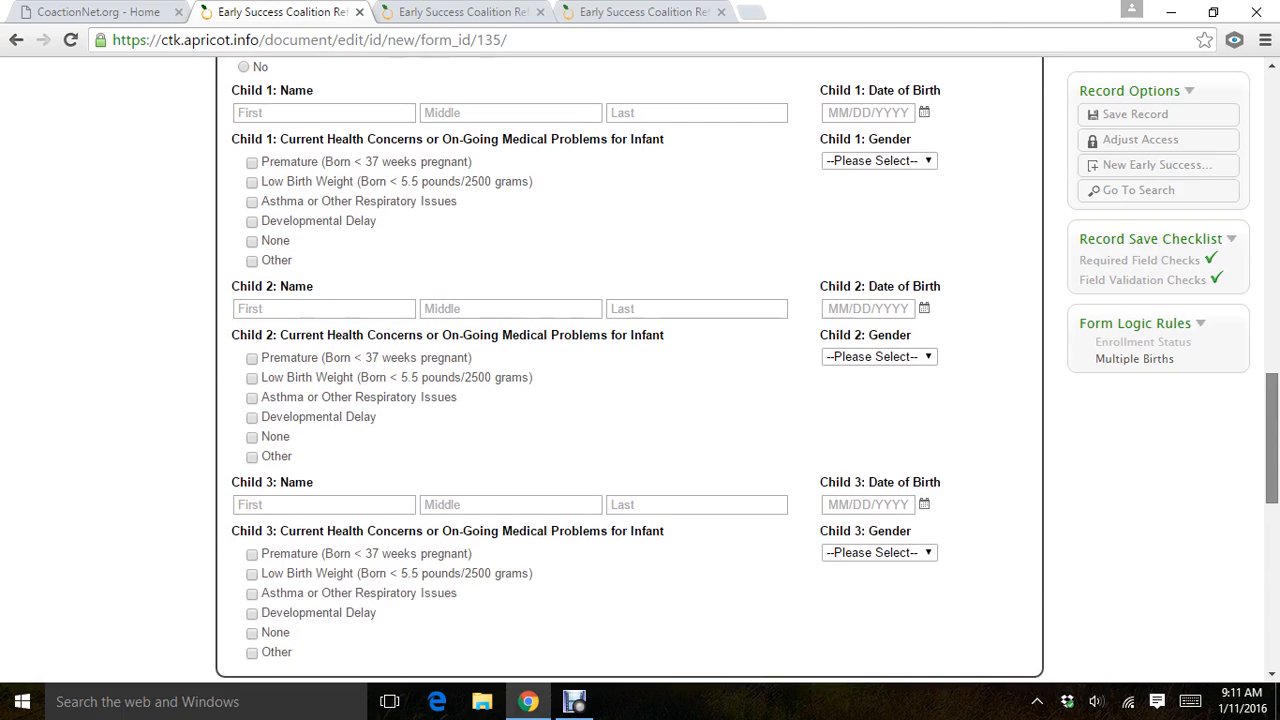
pyautogui.scroll(2, 640, 380)
pyautogui.scroll(-1, 640, 380)
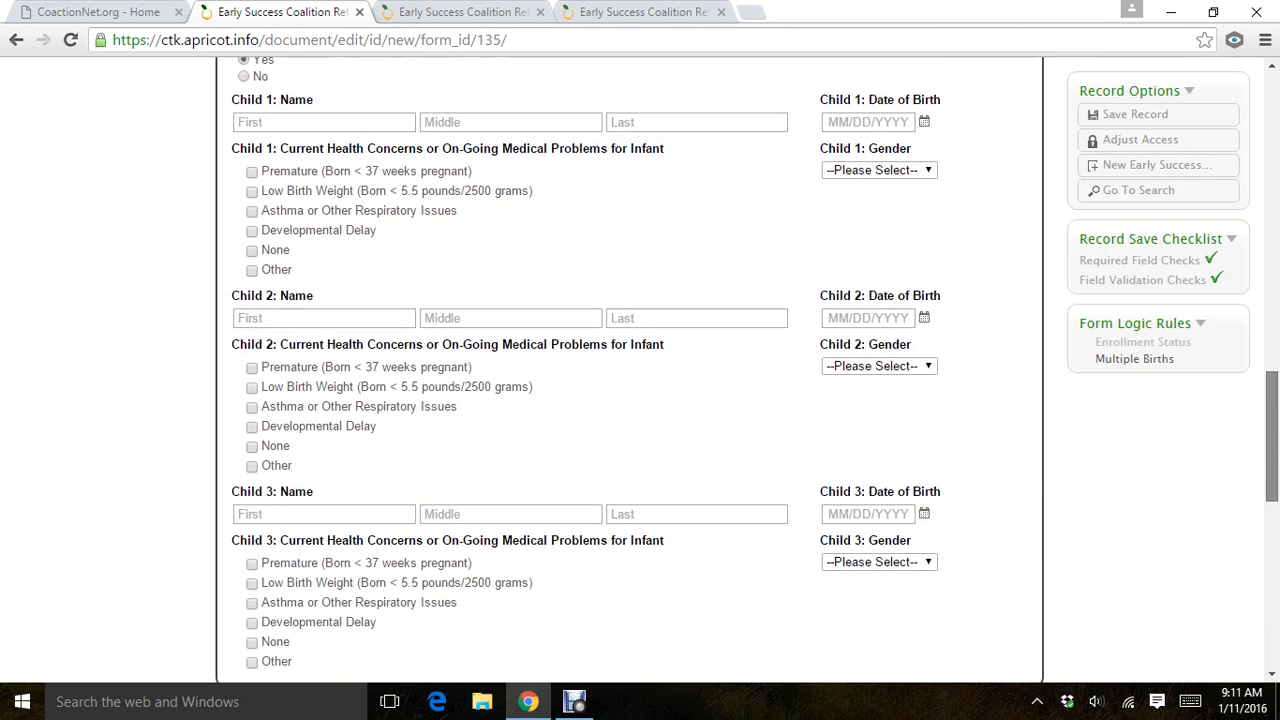
# Set the Multiple Births answer in the post-natal screening section to No.
pyautogui.scroll(2, 640, 380)
pyautogui.scroll(1, 640, 380)
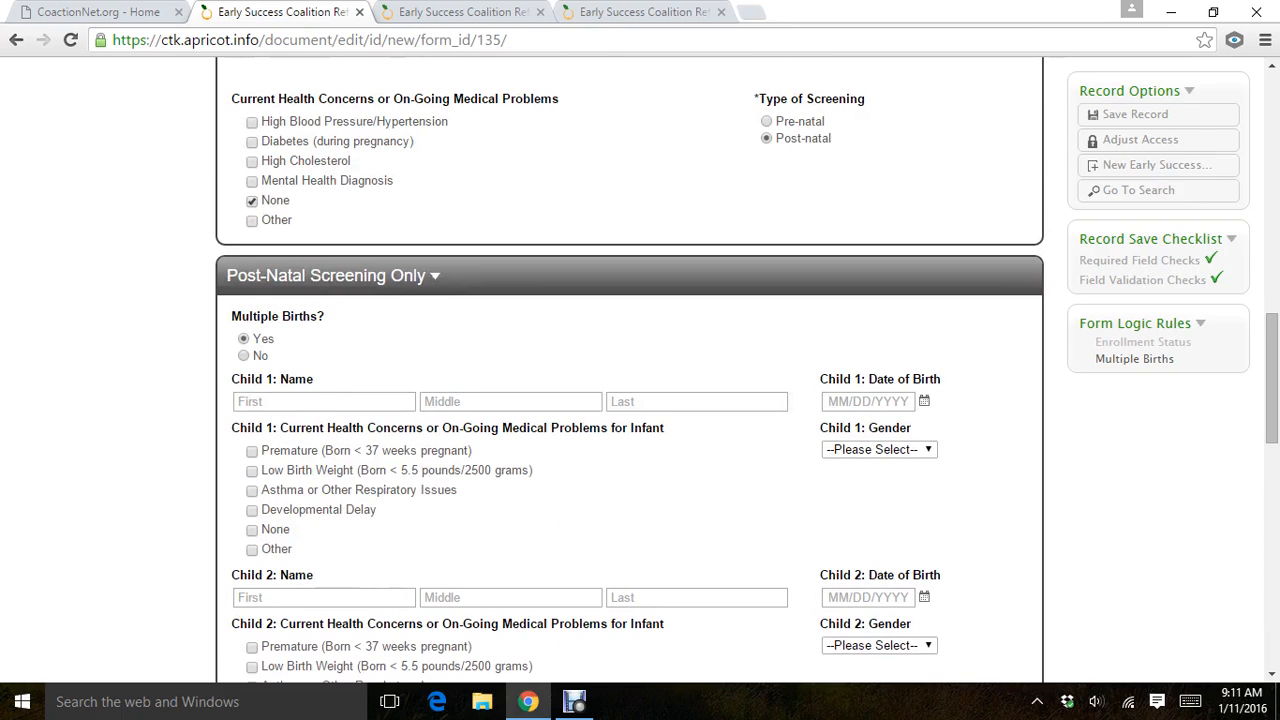
pyautogui.click(244, 356)
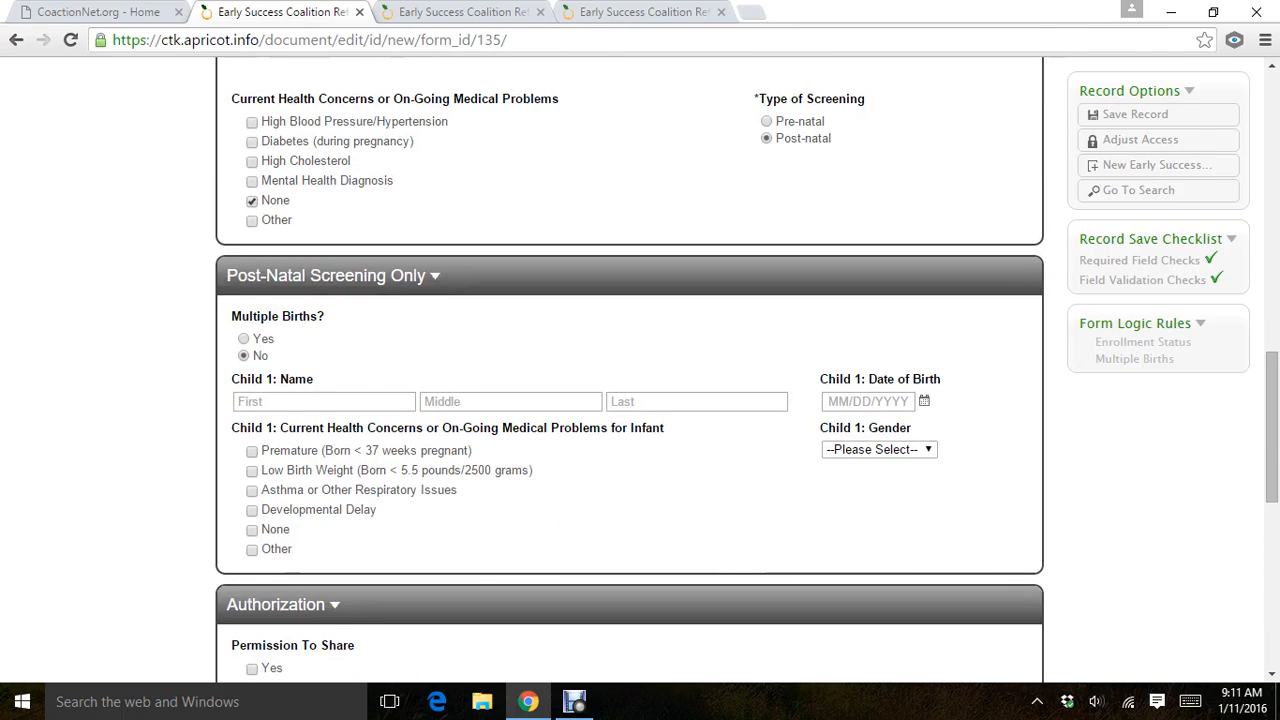
# Enter the first and last name of Child 1 in the post-natal screening section.
pyautogui.click(324, 401)
pyautogui.write('Grace')
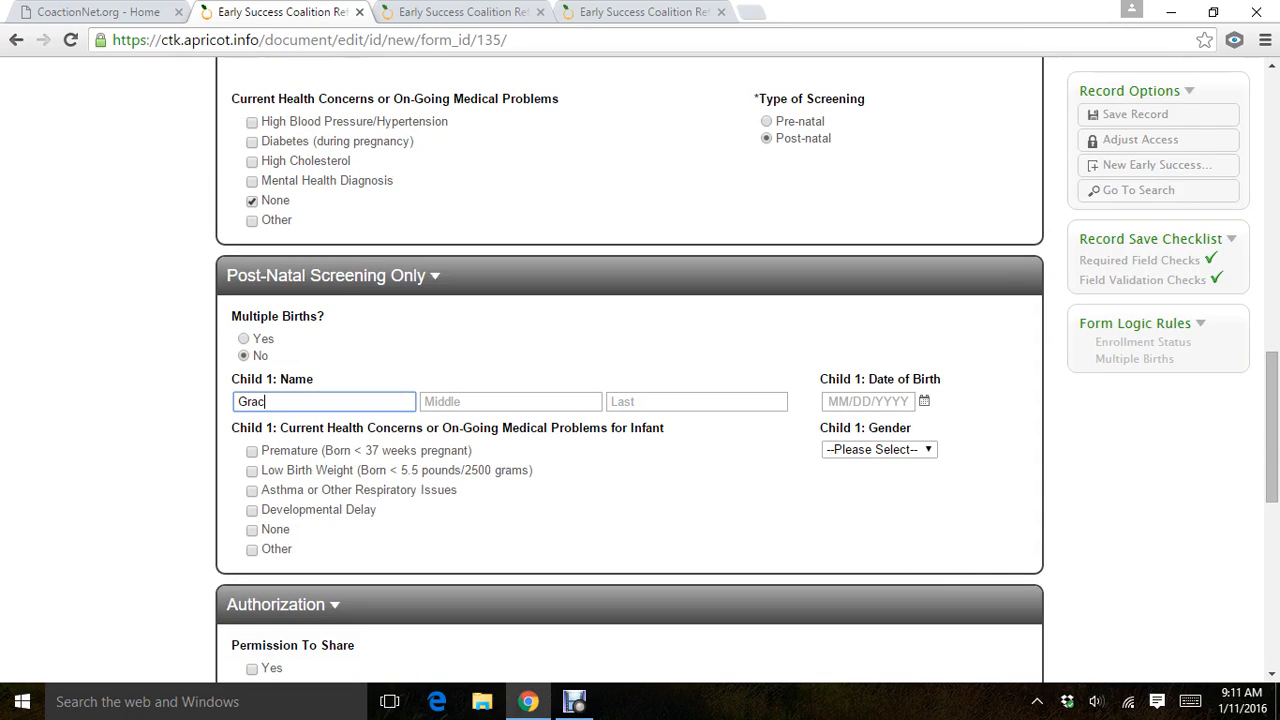
pyautogui.press('Tab')
pyautogui.press('Tab')
pyautogui.write('Client')
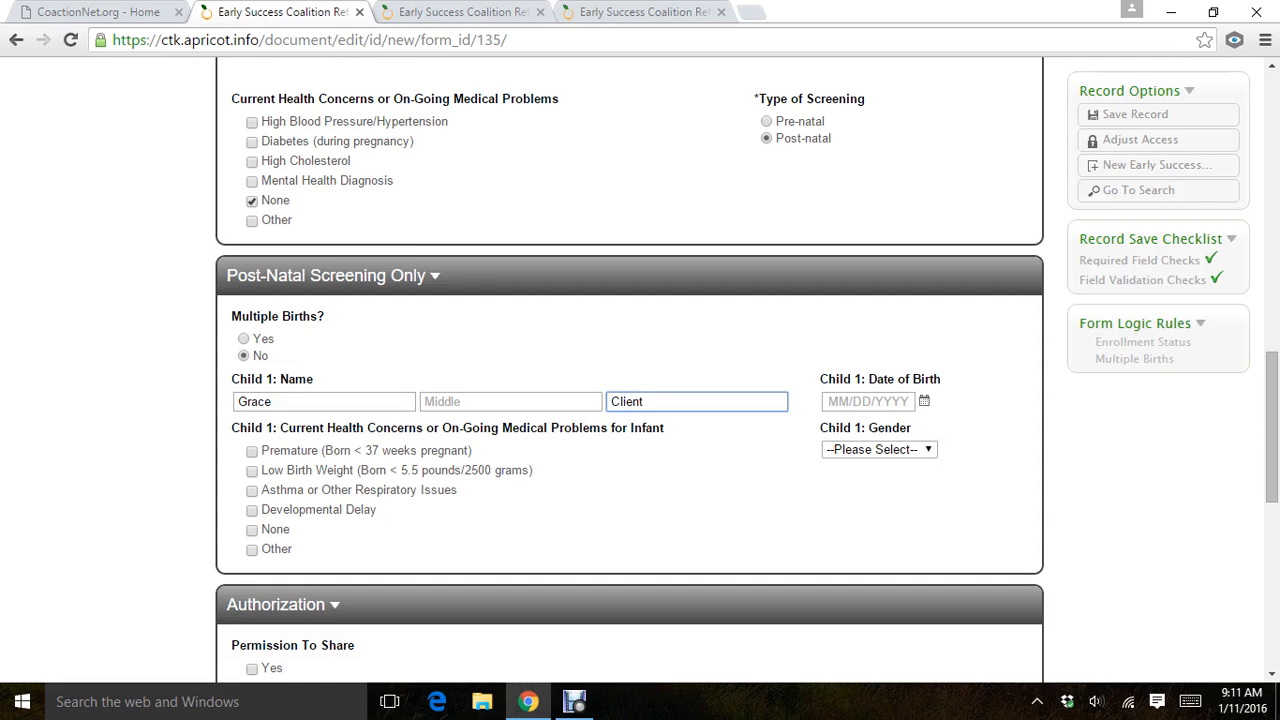
# Enter Child 1's date of birth and set the gender to Female.
pyautogui.press('Tab')
pyautogui.write('05/')
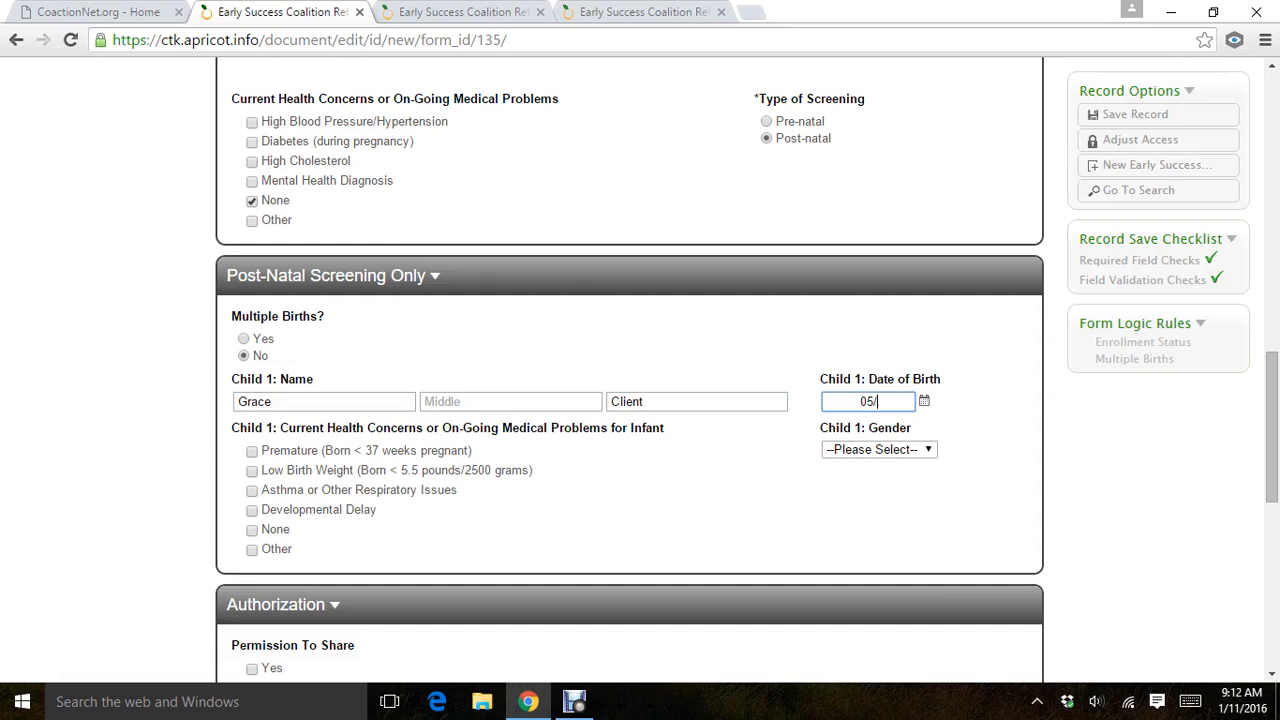
pyautogui.write('16/2015')
pyautogui.press('Tab')
pyautogui.hotkey('alt', 'Down')
pyautogui.press('Down')
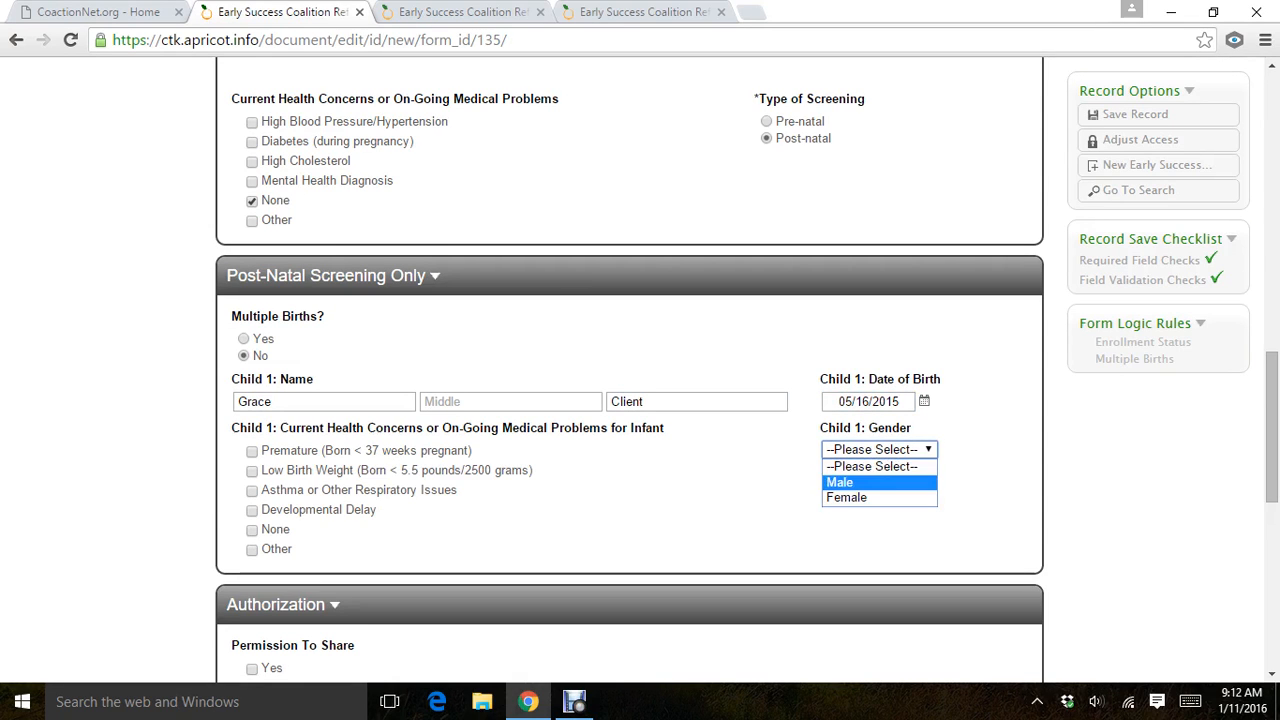
pyautogui.press('Down')
pyautogui.press('Return')
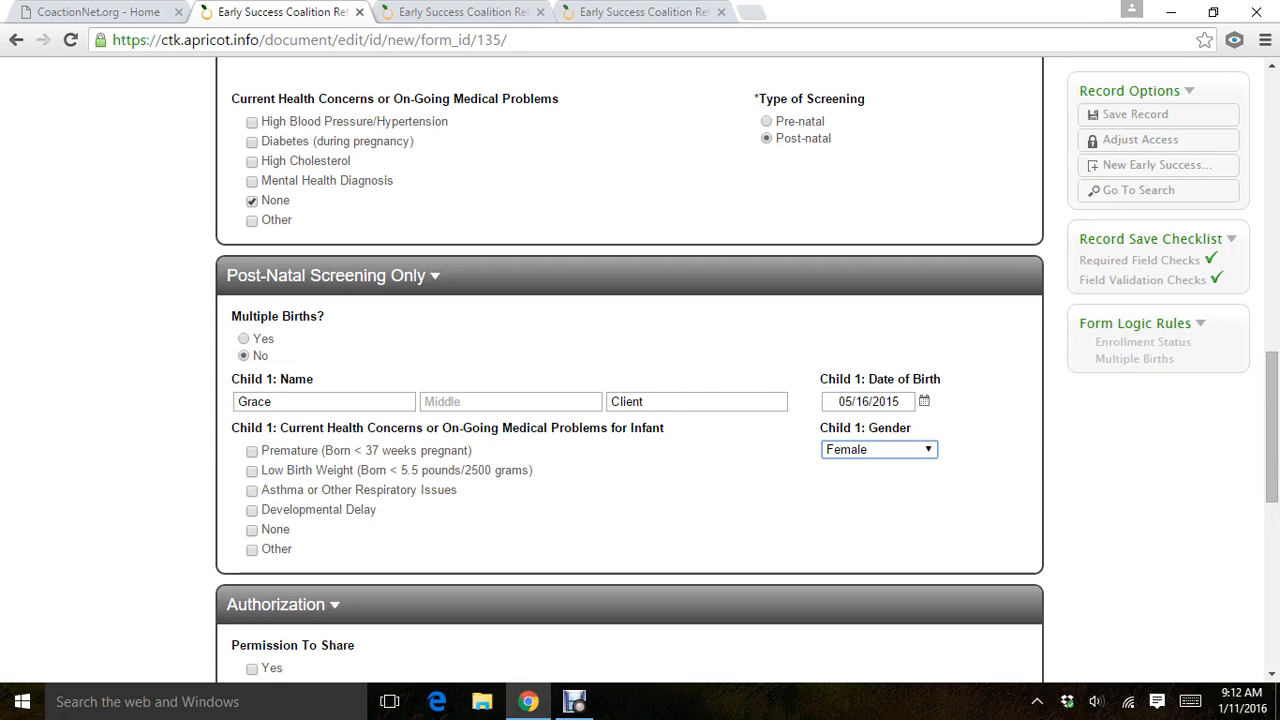
# Mark None and Other under Child 1's current health concerns, leaving the Other value blank.
pyautogui.click(252, 529)
pyautogui.click(252, 550)
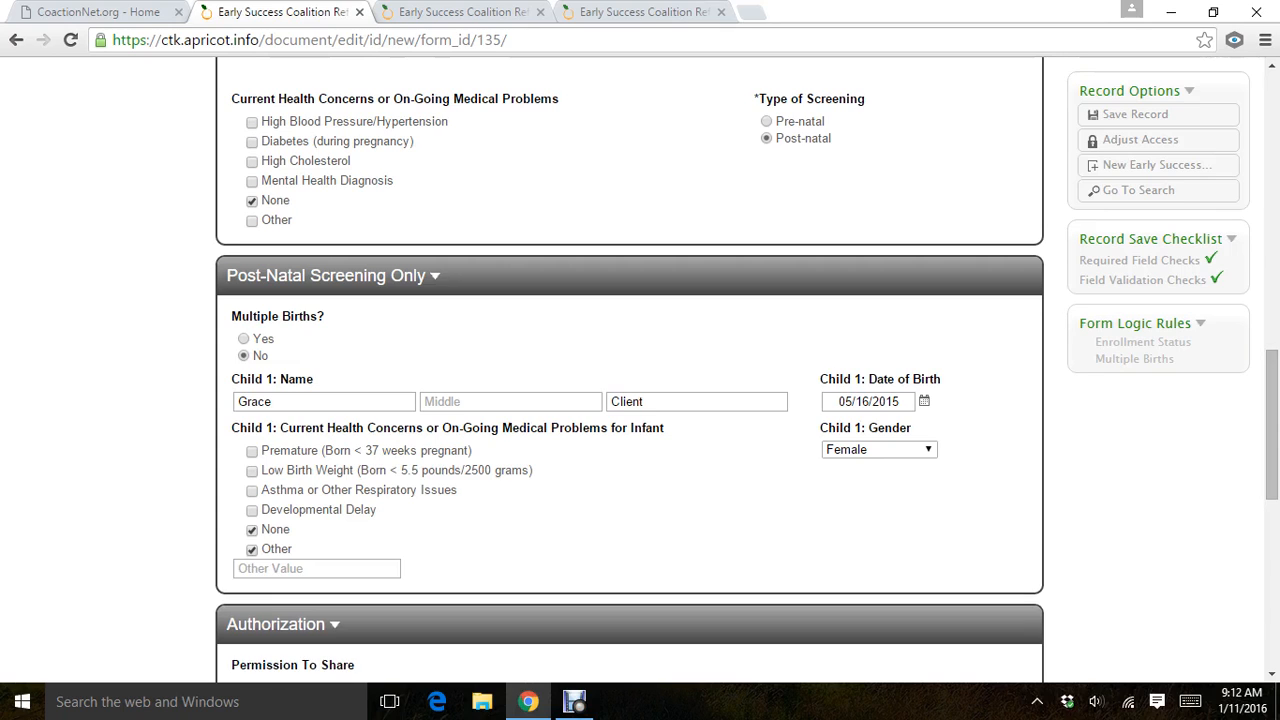
pyautogui.click(316, 569)
# Mark Yes for Permission To Share in the Authorization section.
pyautogui.scroll(-1, 640, 370)
pyautogui.scroll(-1, 640, 370)
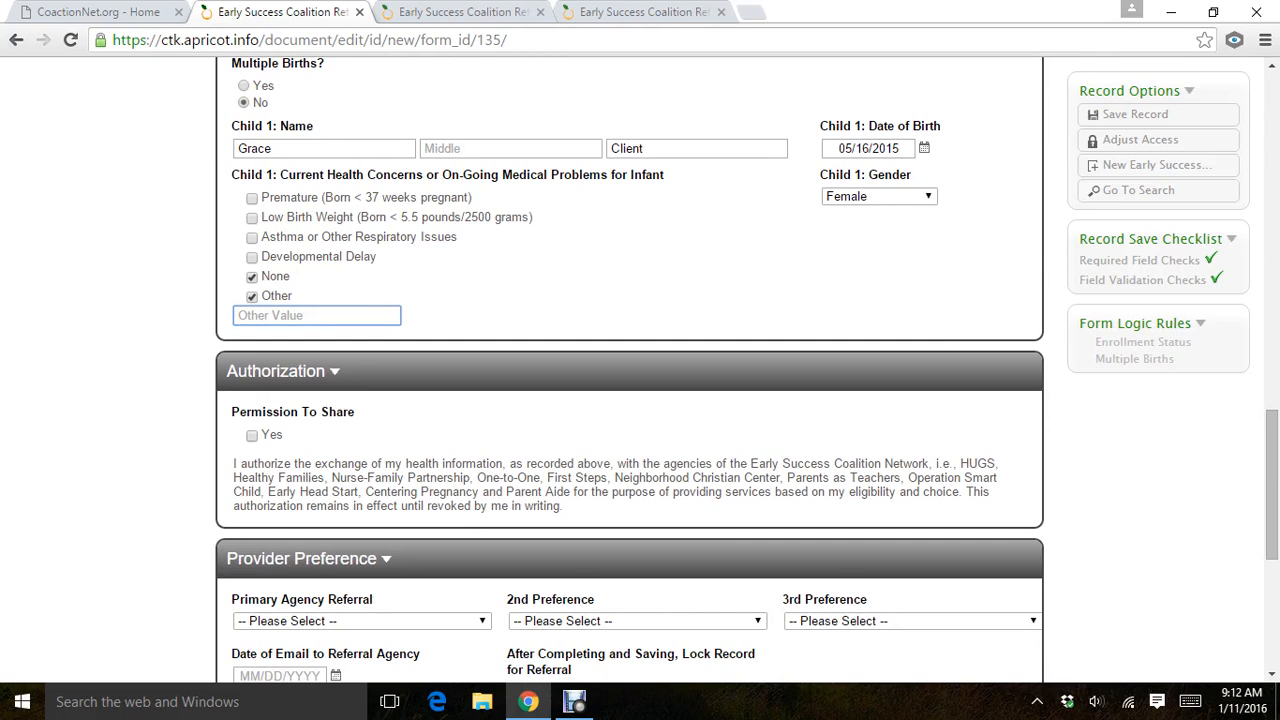
pyautogui.click(252, 435)
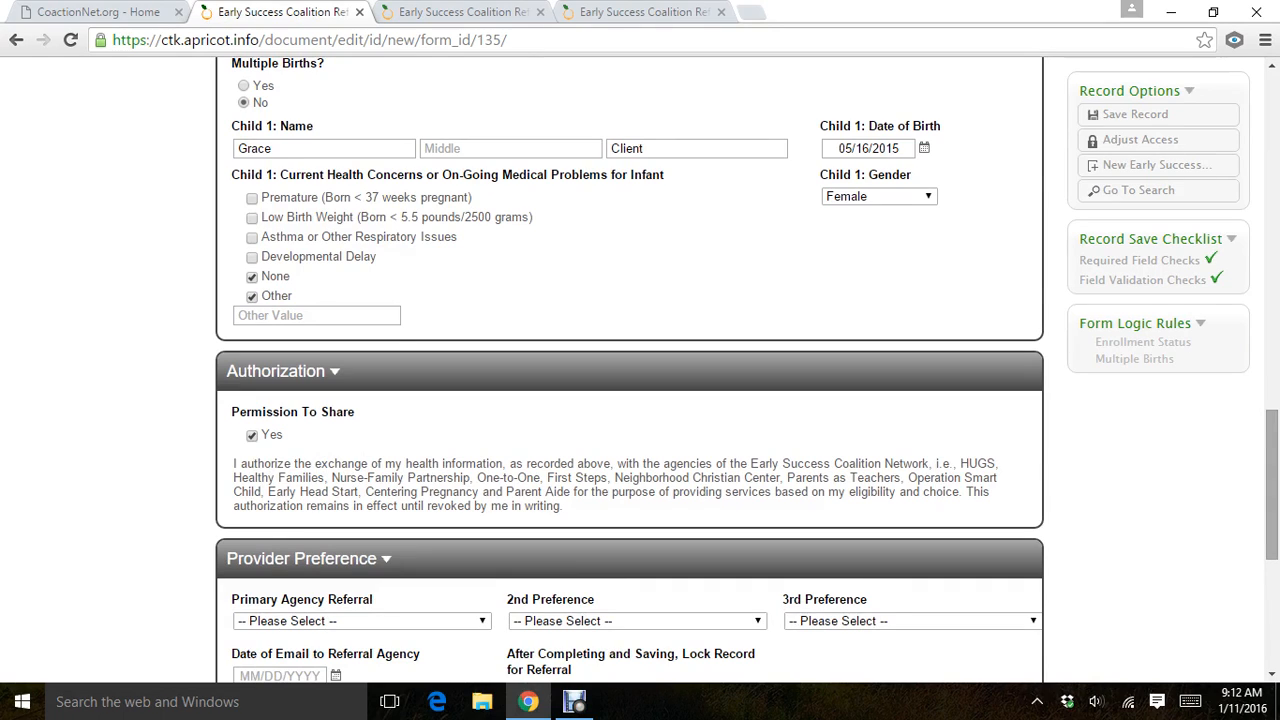
# Set the provider preferences to Centering Pregnancy/Strong Start as primary, Early Head Start as second and LeBonheur Healthy Families America (HFA) as third.
pyautogui.scroll(-2, 640, 369)
pyautogui.scroll(-2, 640, 369)
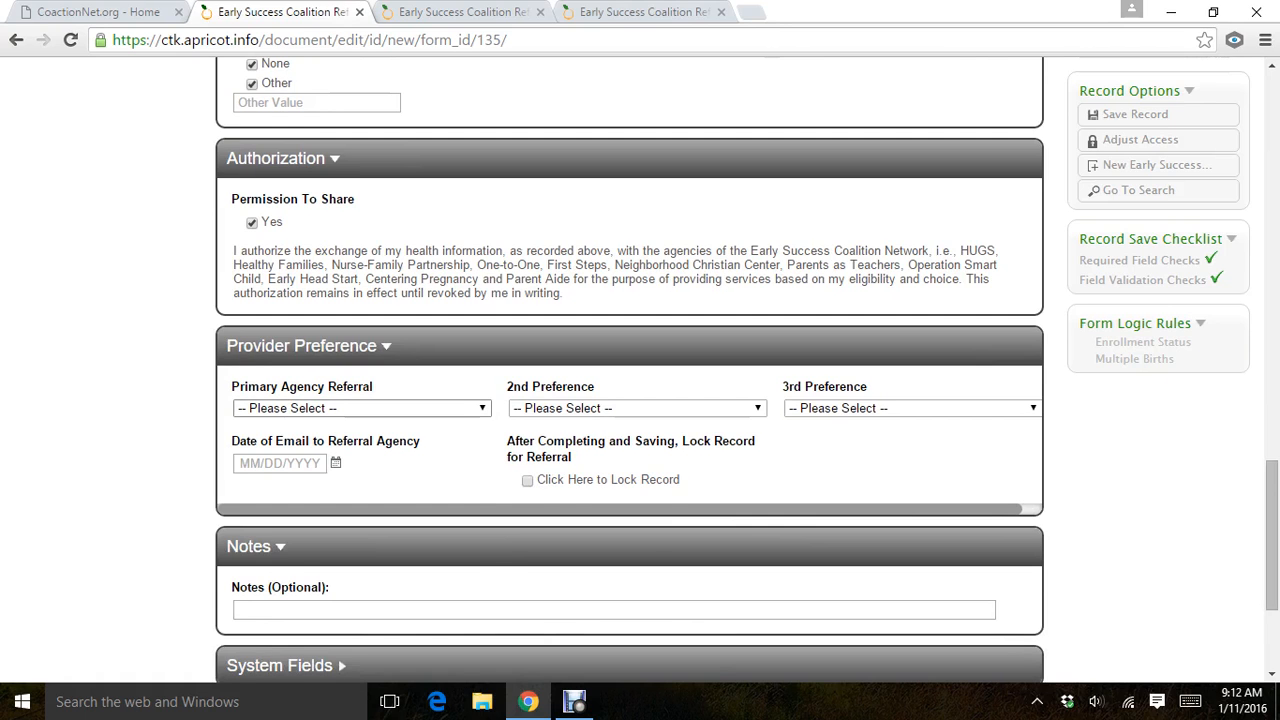
pyautogui.click(455, 410)
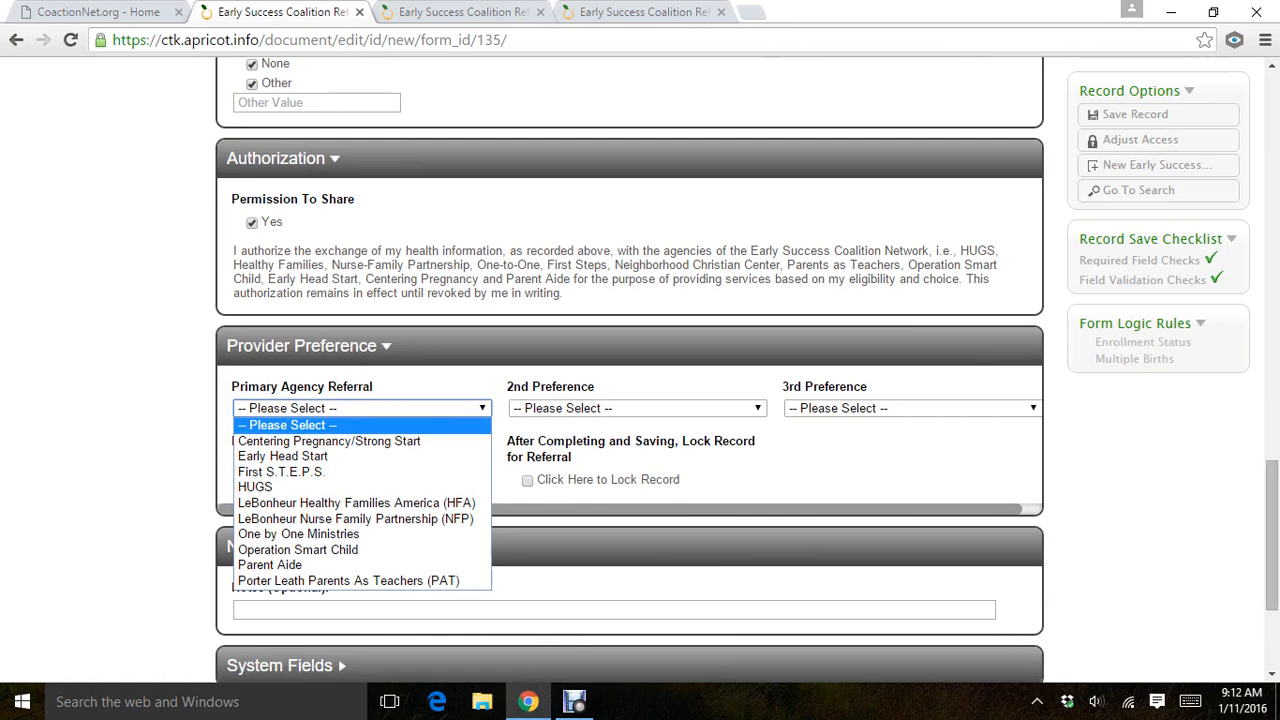
pyautogui.click(330, 441)
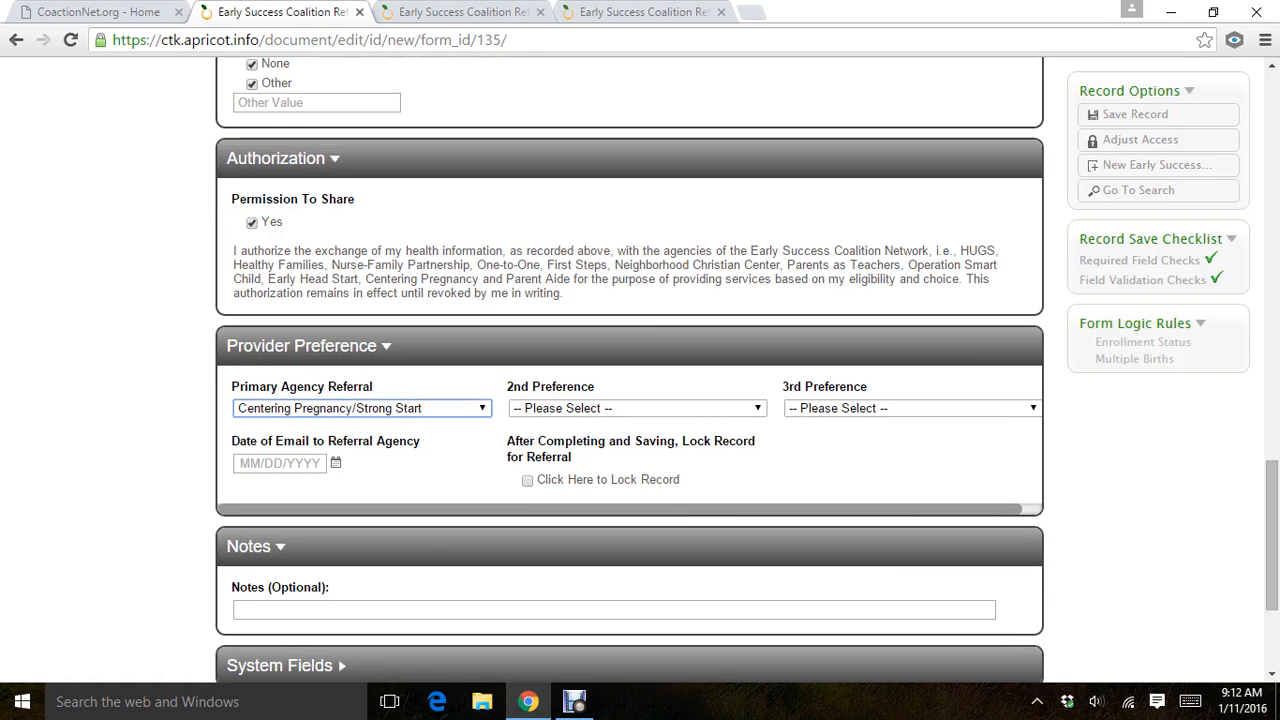
pyautogui.click(638, 408)
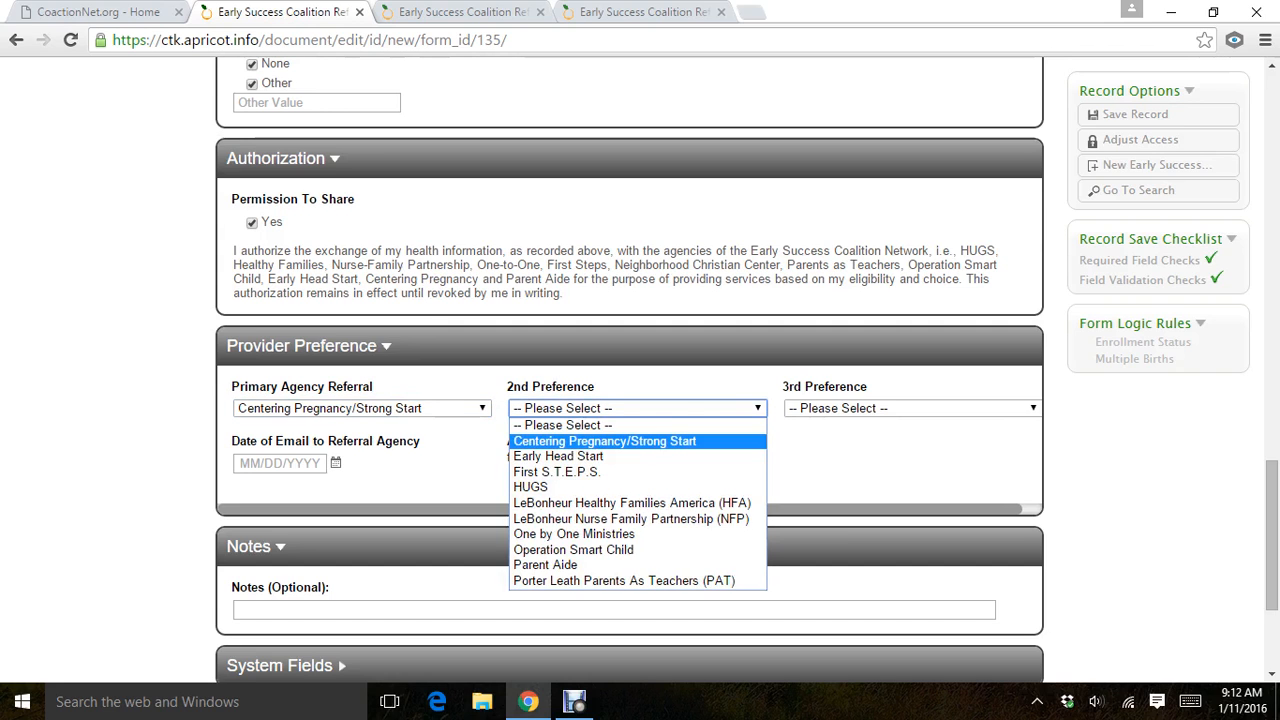
pyautogui.click(559, 456)
pyautogui.rightClick(806, 409)
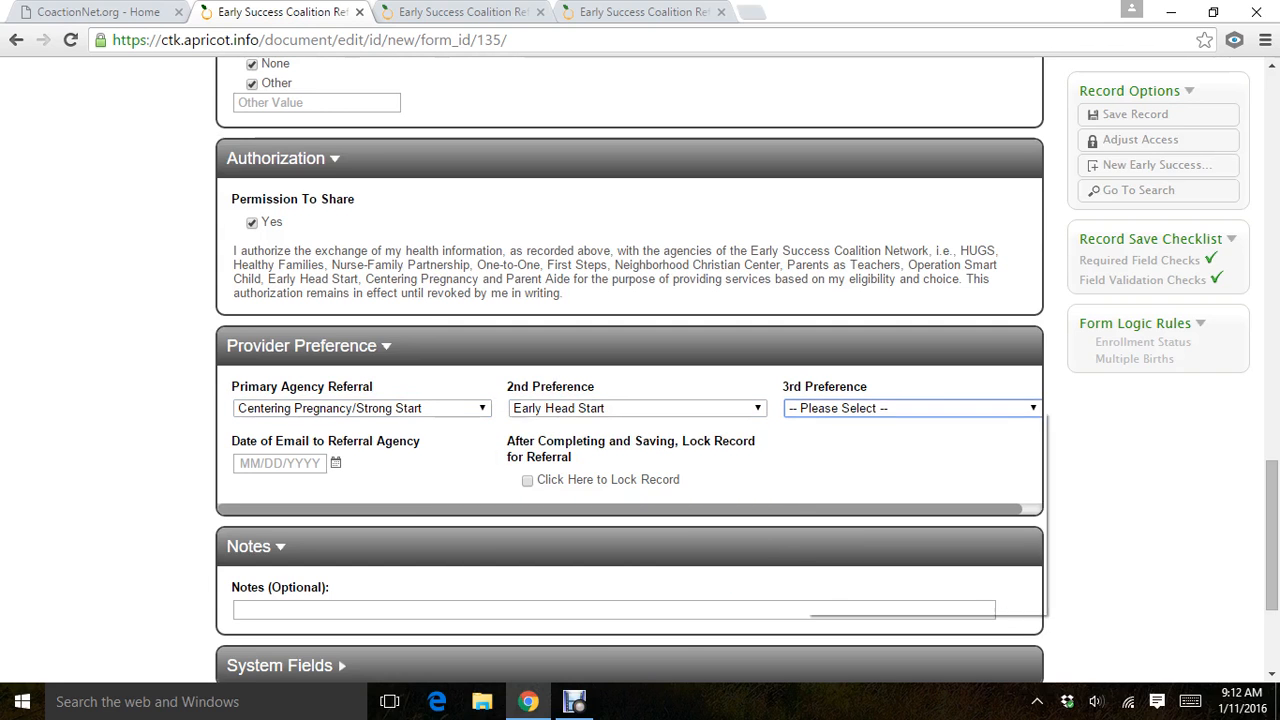
pyautogui.click(806, 408)
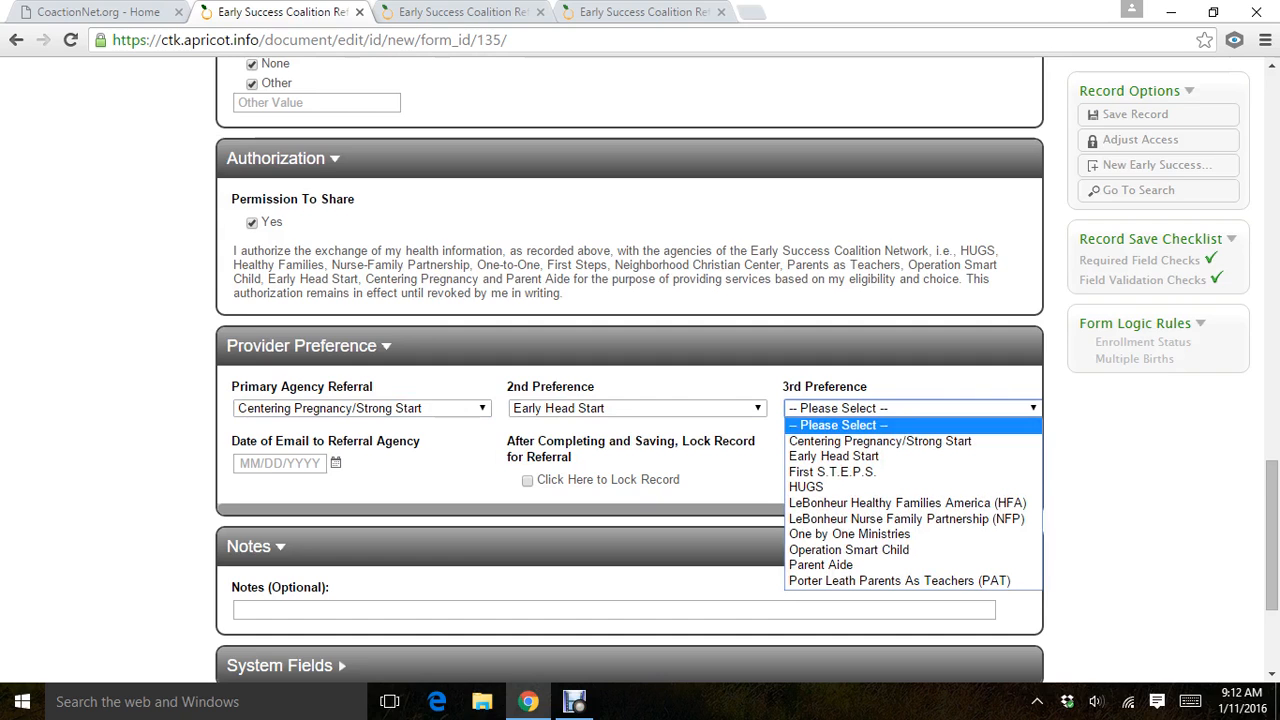
pyautogui.click(842, 503)
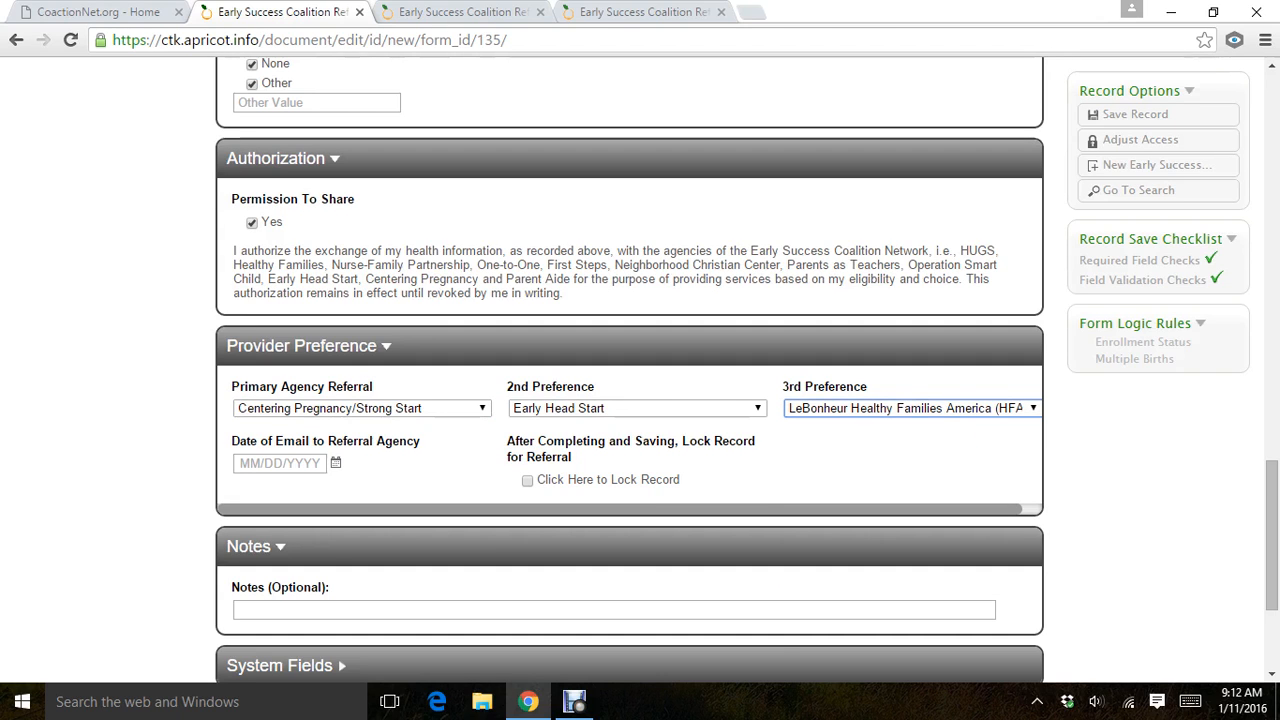
# Enter 01/11/16 as the date of email to the referral agency.
pyautogui.click(280, 463)
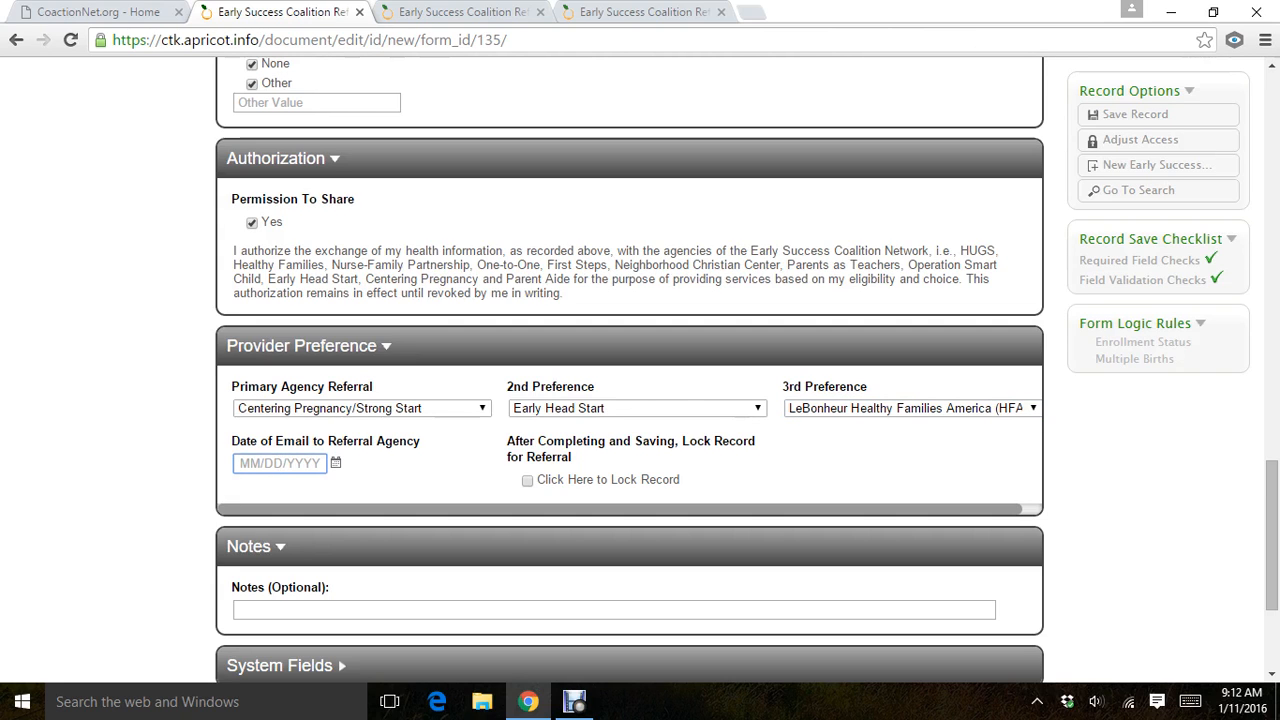
pyautogui.write('01/11/16')
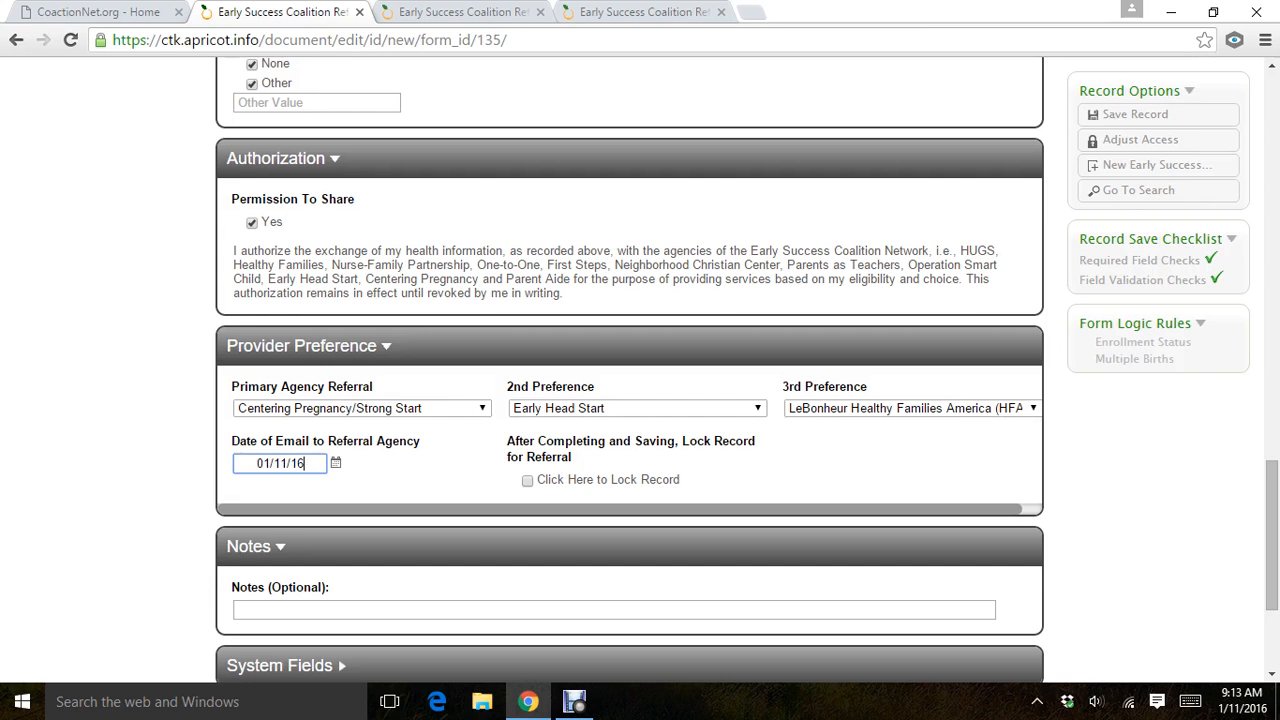
# Turn on the option to lock the record for referral and check the child and provider preference fields.
pyautogui.click(527, 481)
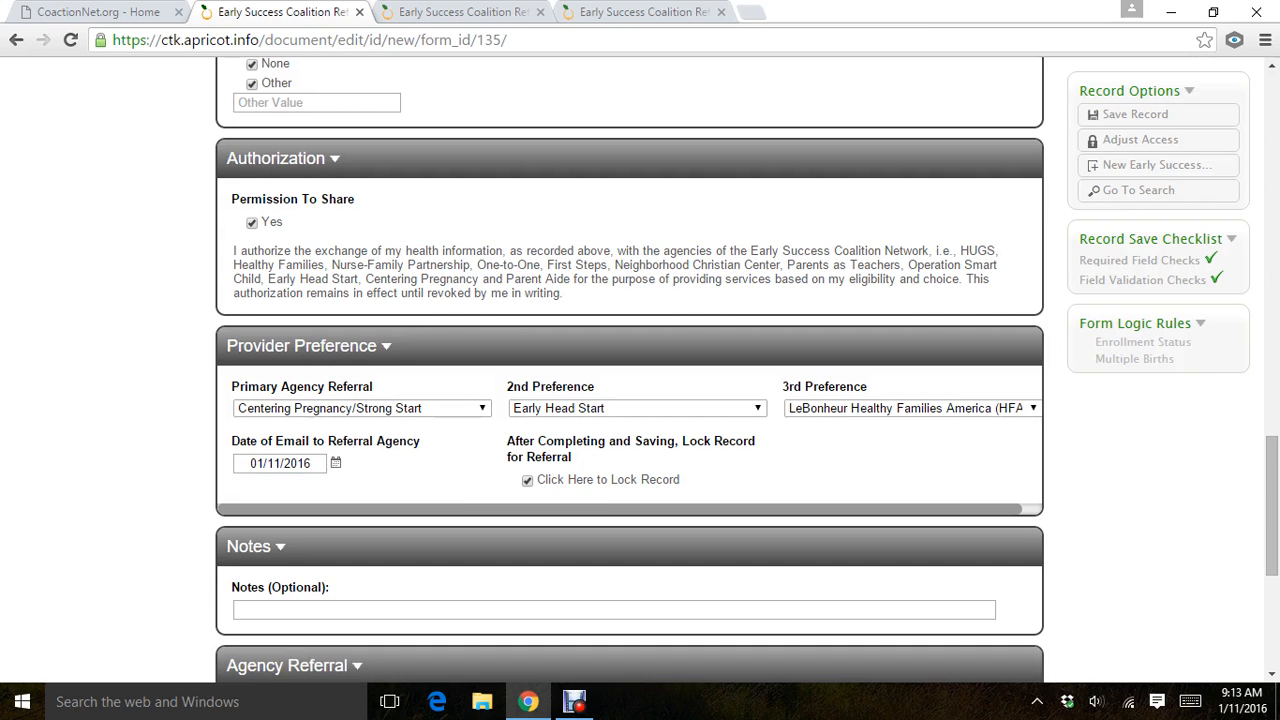
pyautogui.scroll(4, 630, 408)
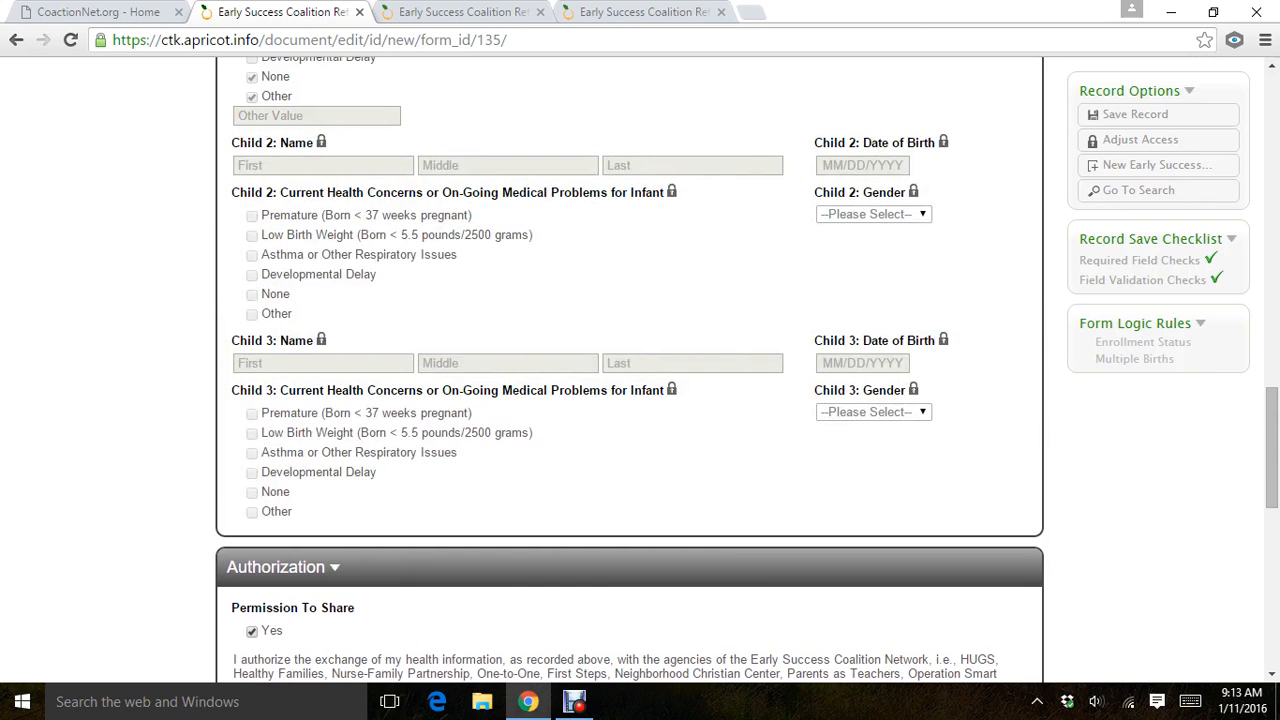
pyautogui.scroll(-3, 630, 384)
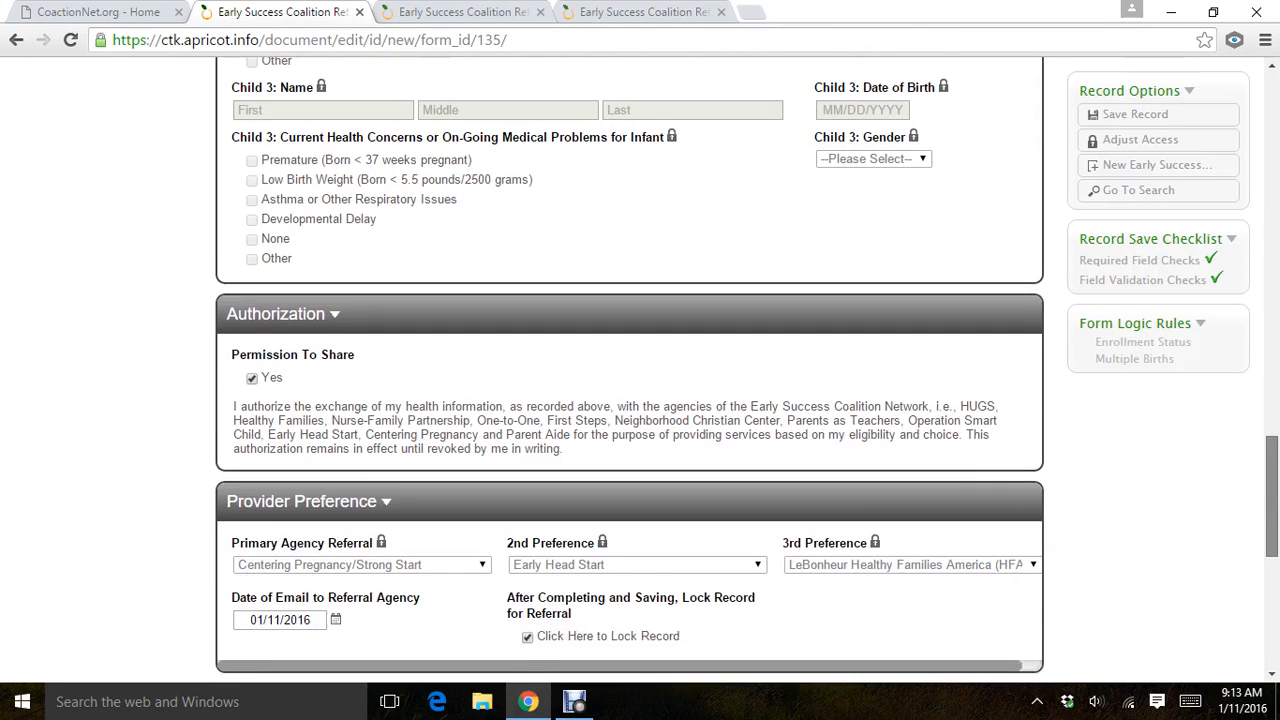
pyautogui.scroll(-1, 630, 384)
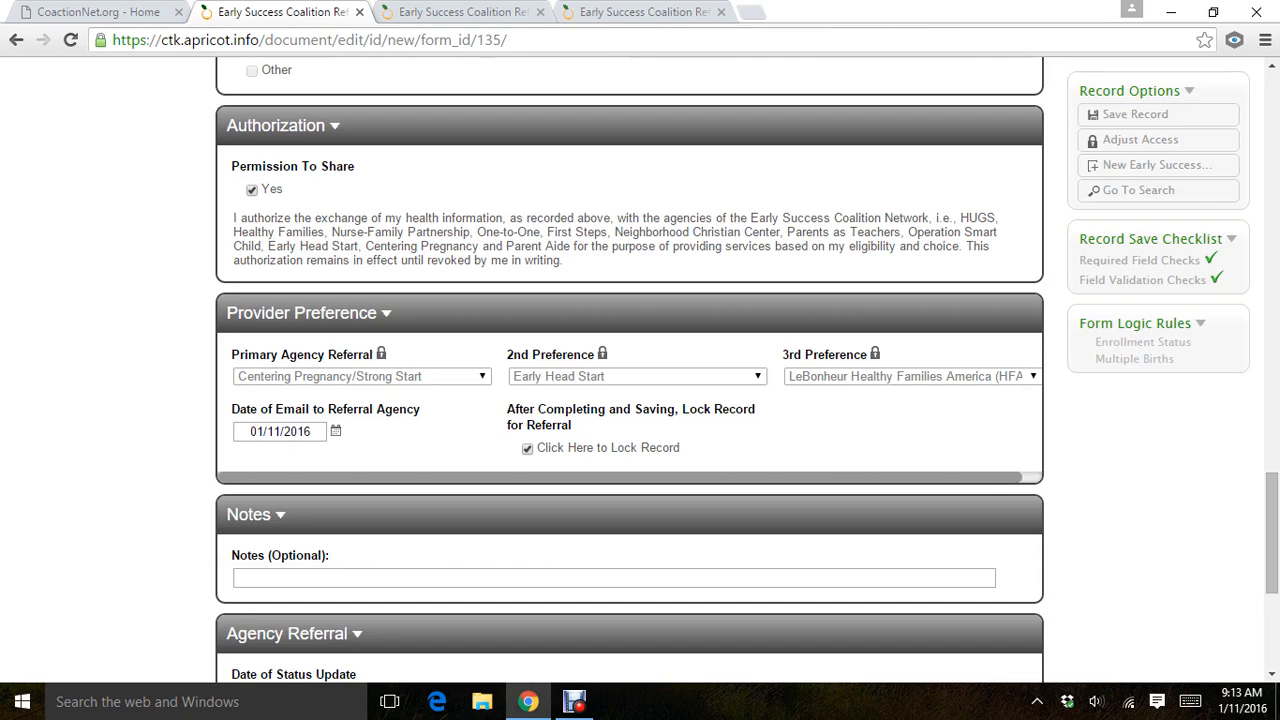
# Enter the optional note "Please use your cell phone to make contact with this client.".
pyautogui.moveTo(1272, 533); pyautogui.dragTo(1272, 567)
pyautogui.click(420, 403)
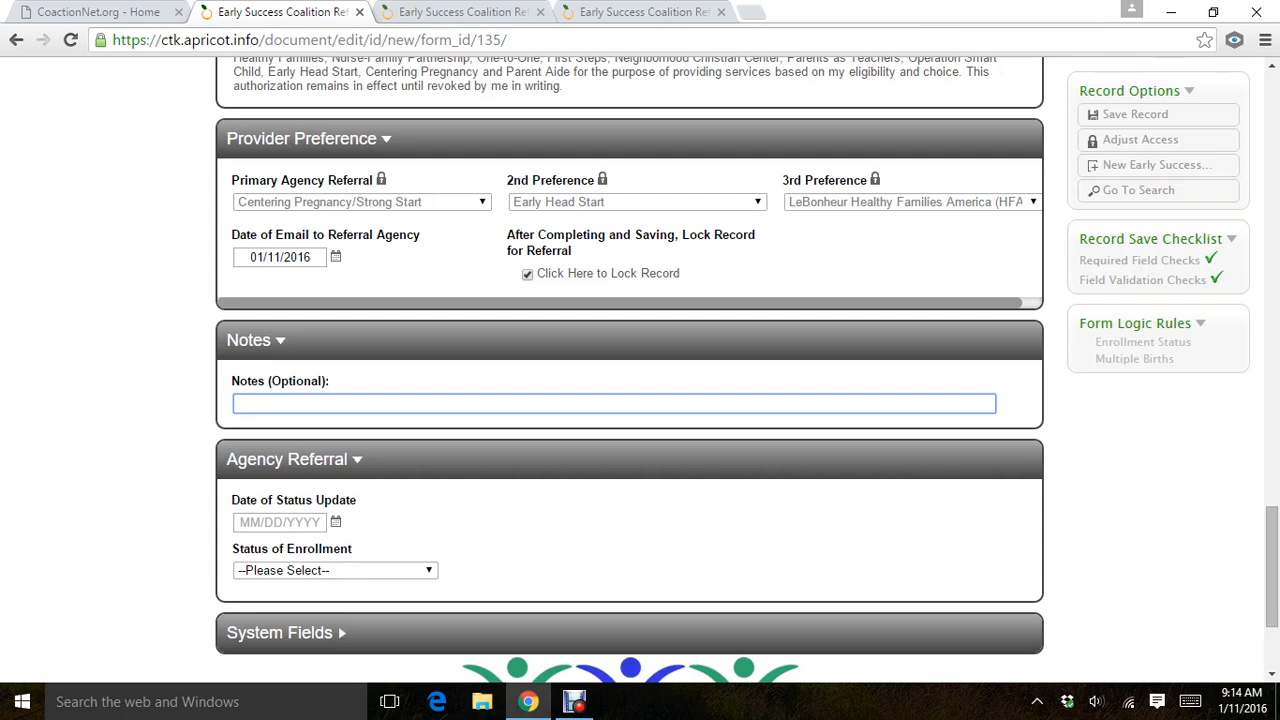
pyautogui.write('Please use your cell p')
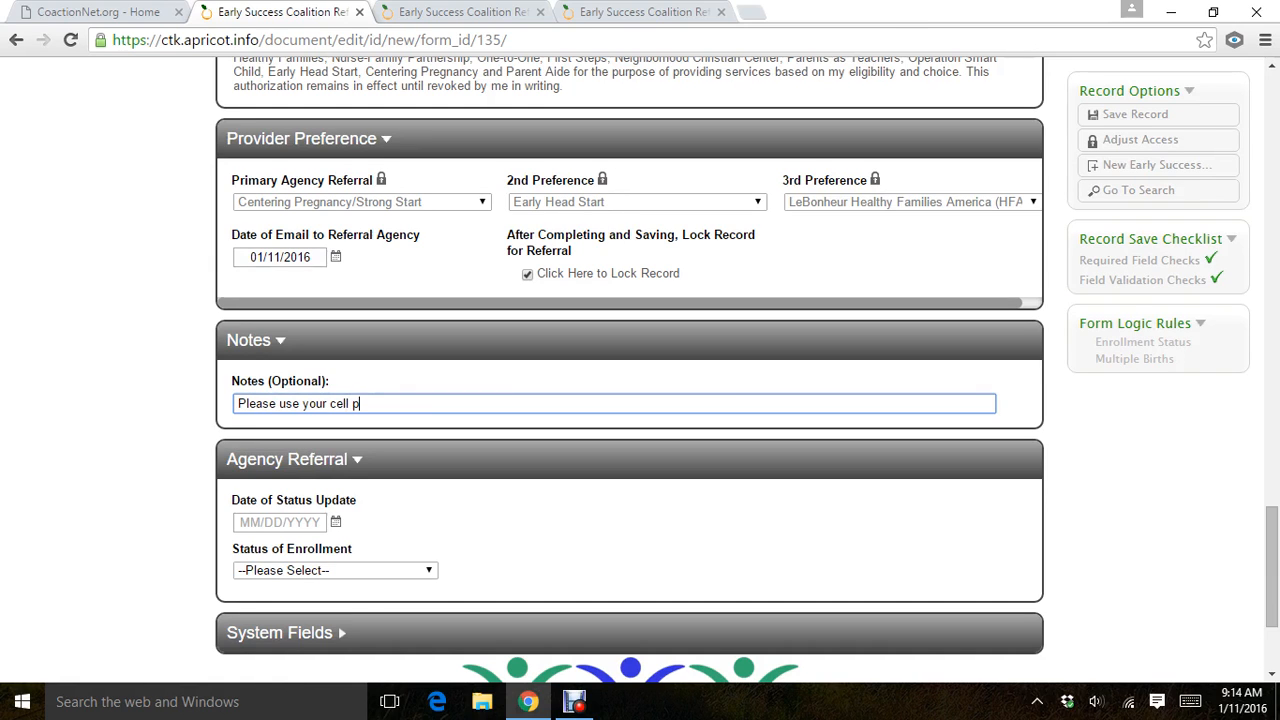
pyautogui.write('hone to make contact w')
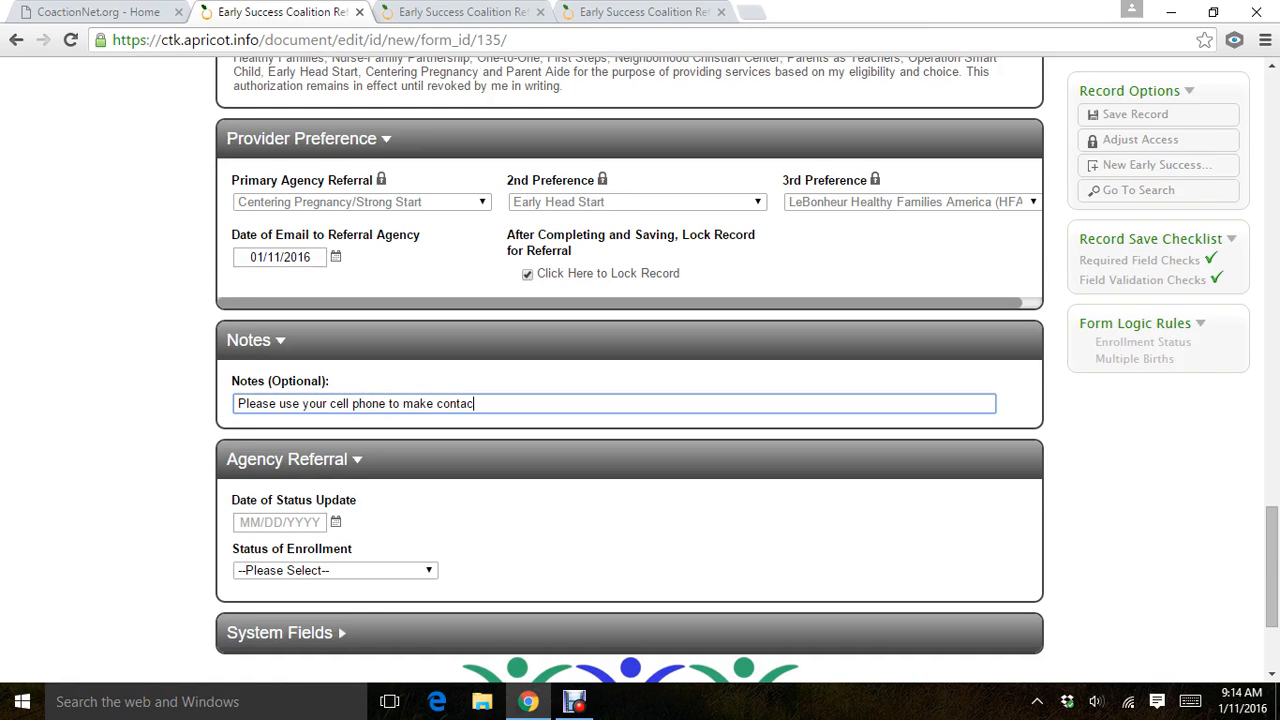
pyautogui.press('BackSpace')
pyautogui.write('with this client.')
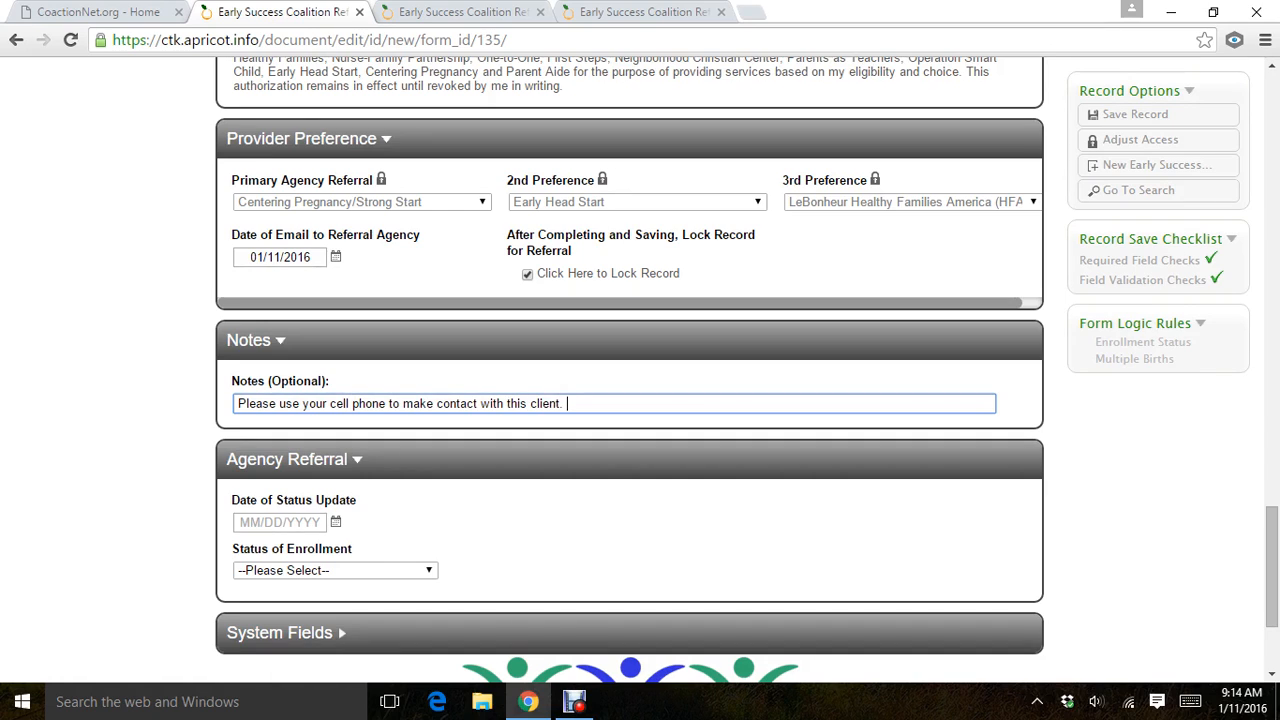
# Add to the note that the client is requesting to work with a named staff member at Centering Pregnancy.
pyautogui.write('Client is re')
pyautogui.write('quested')
pyautogui.press('BackSpace')
pyautogui.write('in')
pyautogui.press('BackSpace')
pyautogui.press('BackSpace')
pyautogui.press('BackSpace')
pyautogui.write('in')
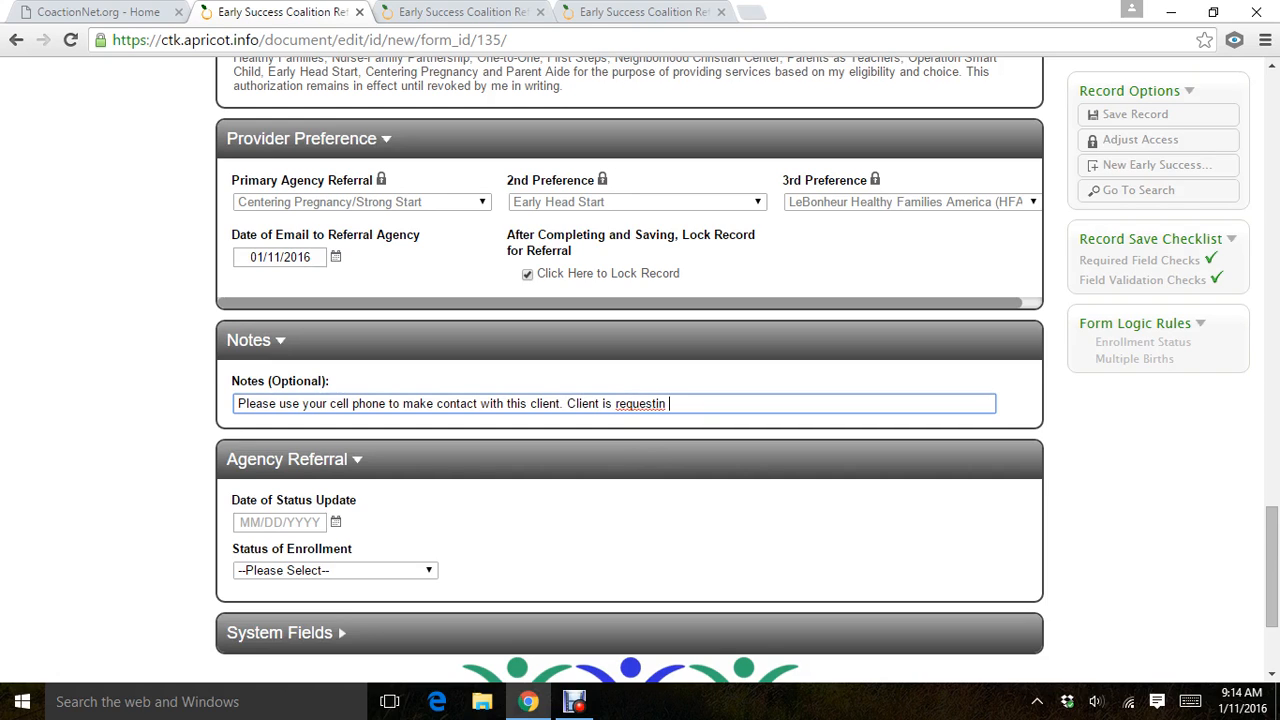
pyautogui.write('g to work with Ms. Oliver a')
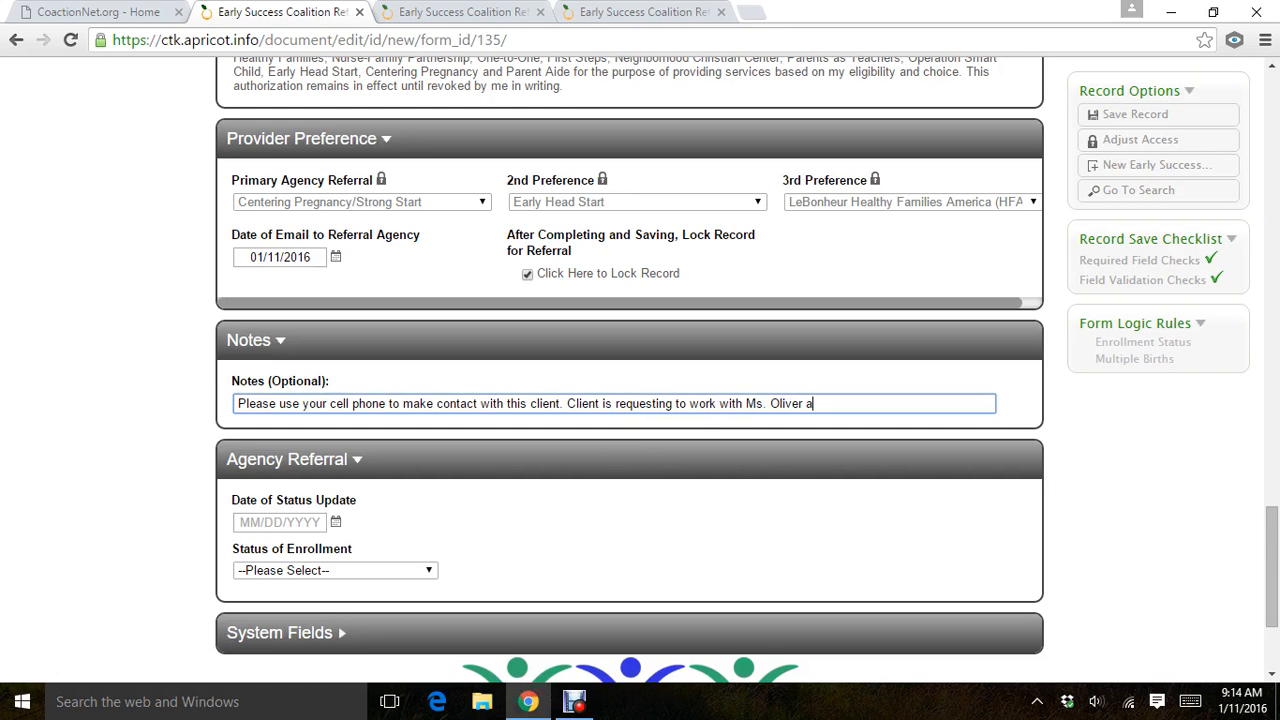
pyautogui.write('t Centering Pre')
pyautogui.press('BackSpace')
pyautogui.write('regnancy.')
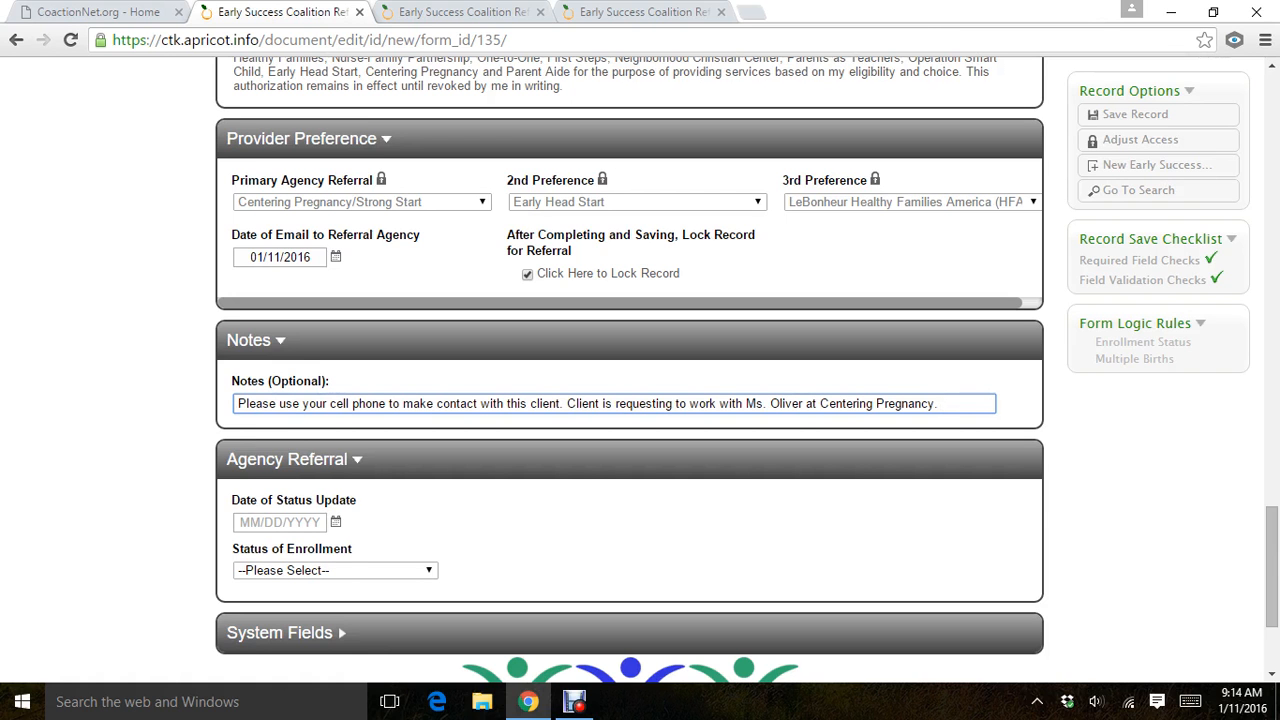
# Review the completed form from the post-natal screening section back up to the Referring Agency Information.
pyautogui.scroll(5, 629, 370)
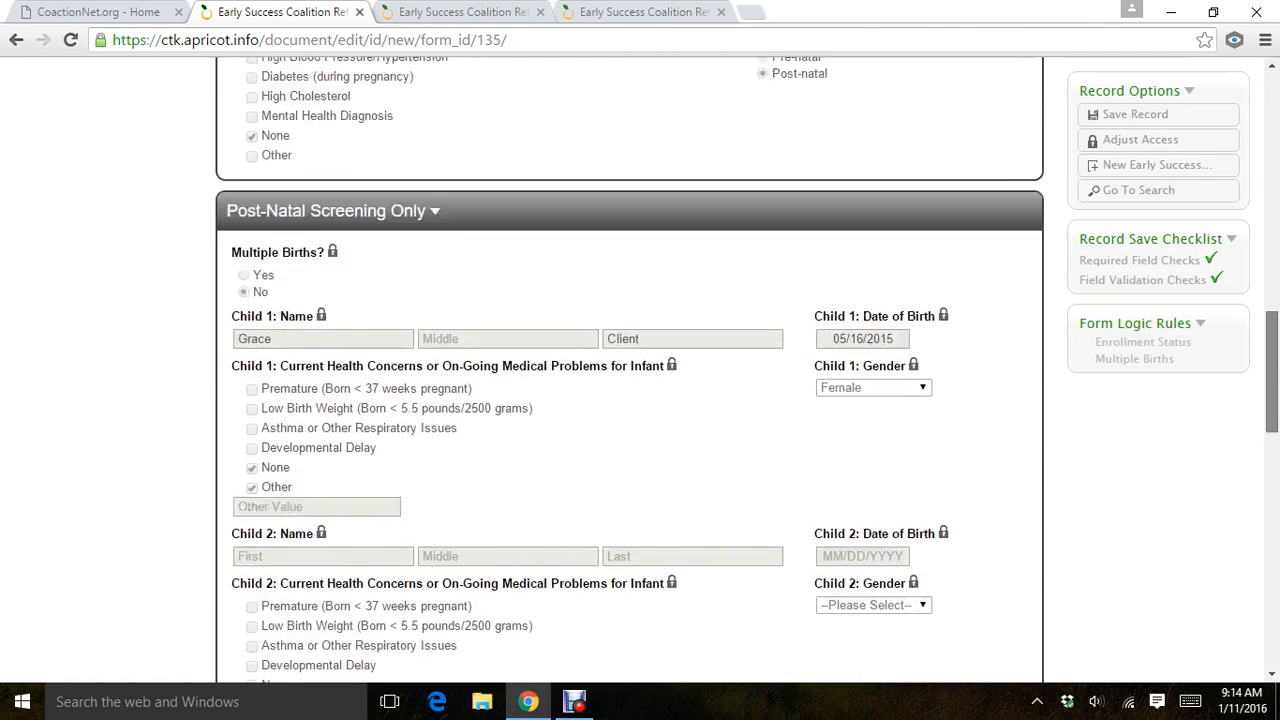
pyautogui.scroll(6, 629, 370)
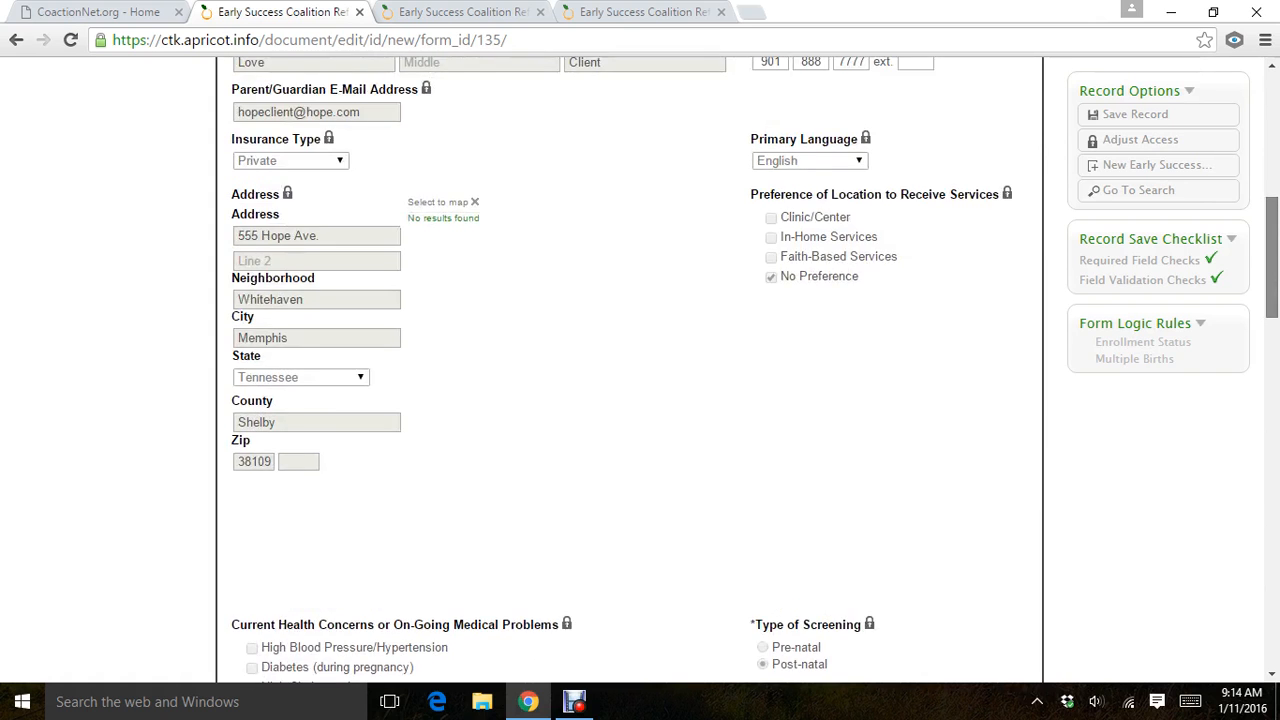
pyautogui.scroll(4, 629, 370)
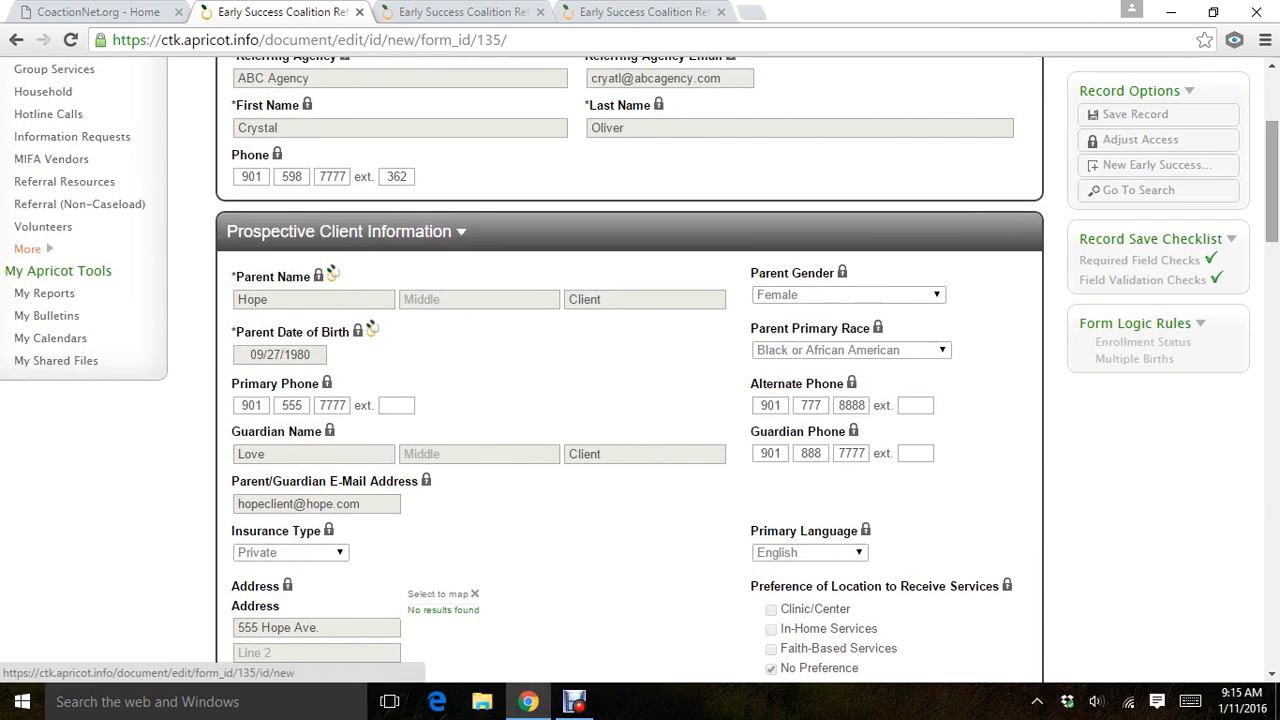
pyautogui.scroll(3, 640, 370)
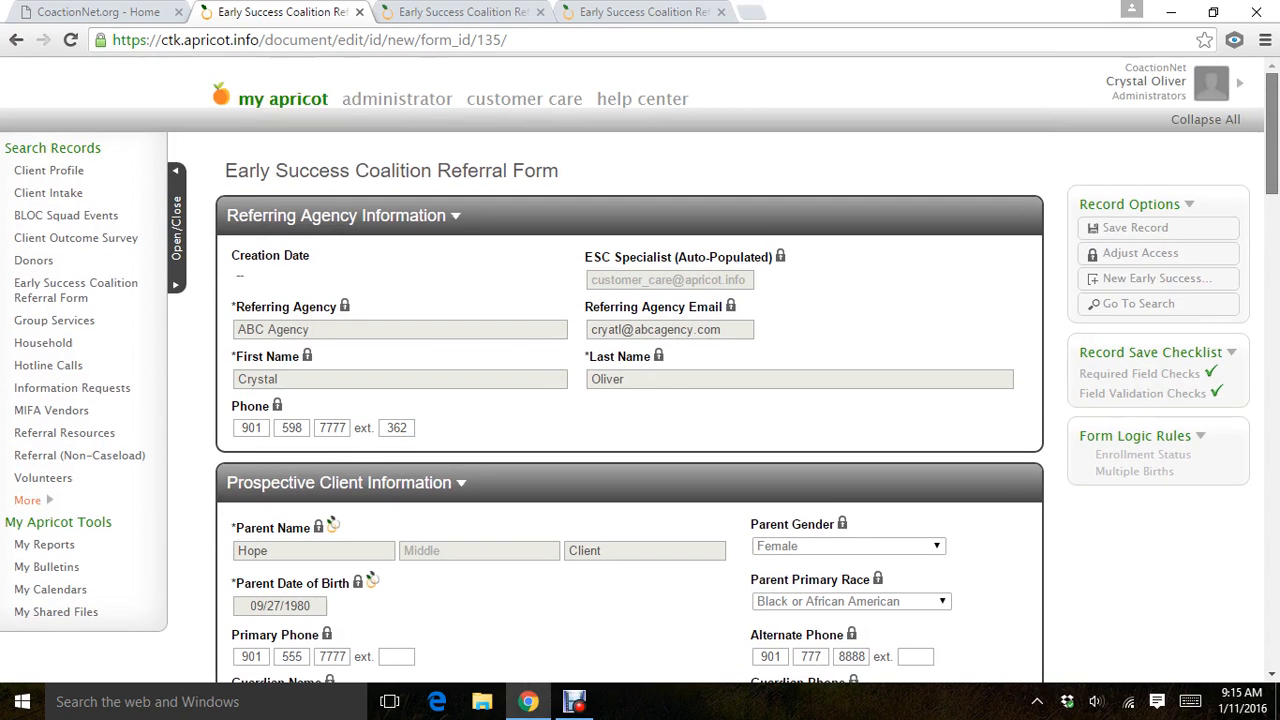